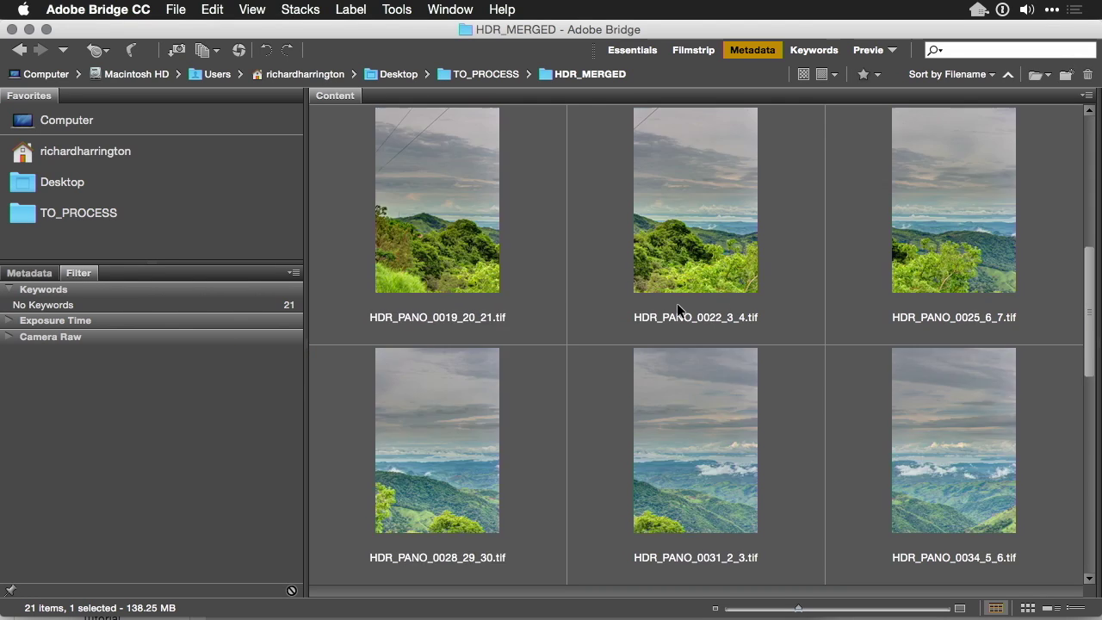
pyautogui.scroll(4, 677, 309)
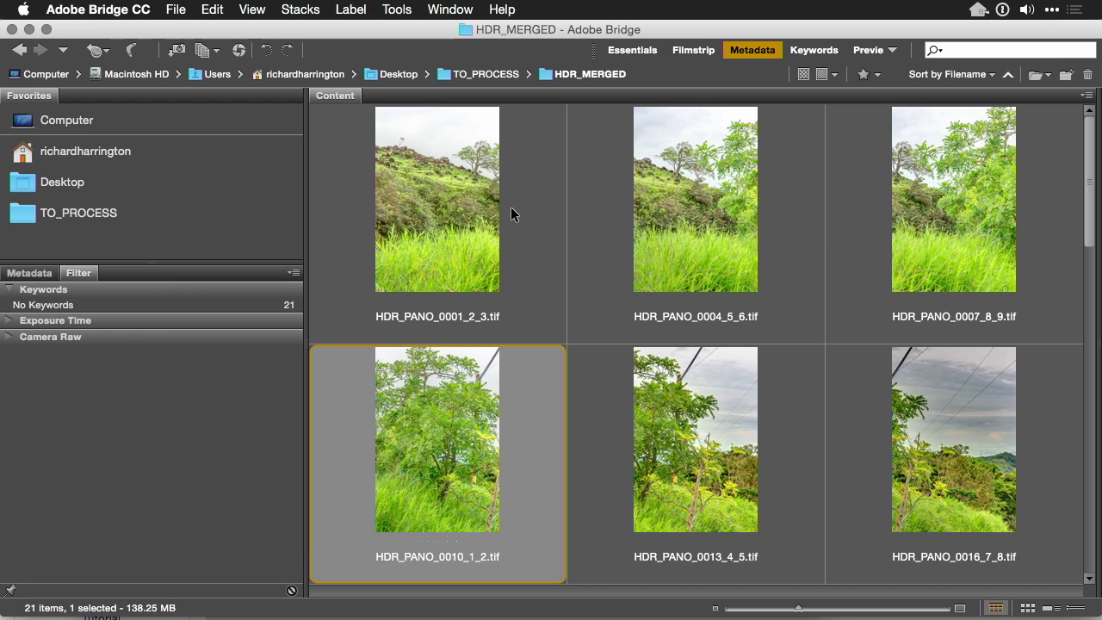
# Select the first HDR_PANO thumbnail, then all 21 merged TIFFs in the Content panel.
pyautogui.click(450, 189)
pyautogui.press('super+a')
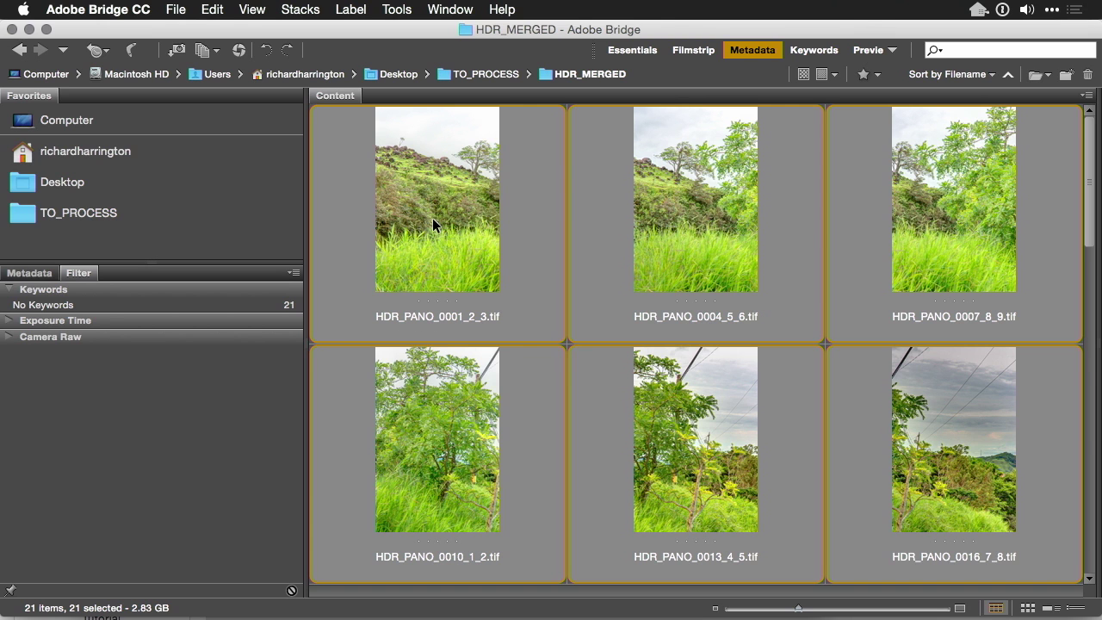
pyautogui.scroll(-10, 433, 225)
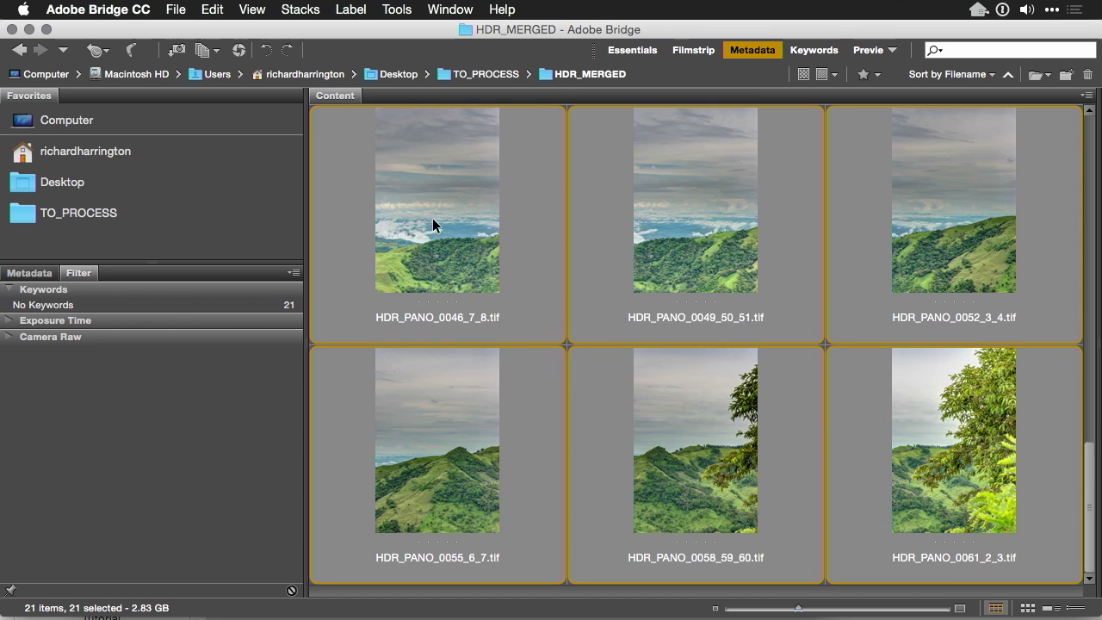
pyautogui.scroll(10, 433, 224)
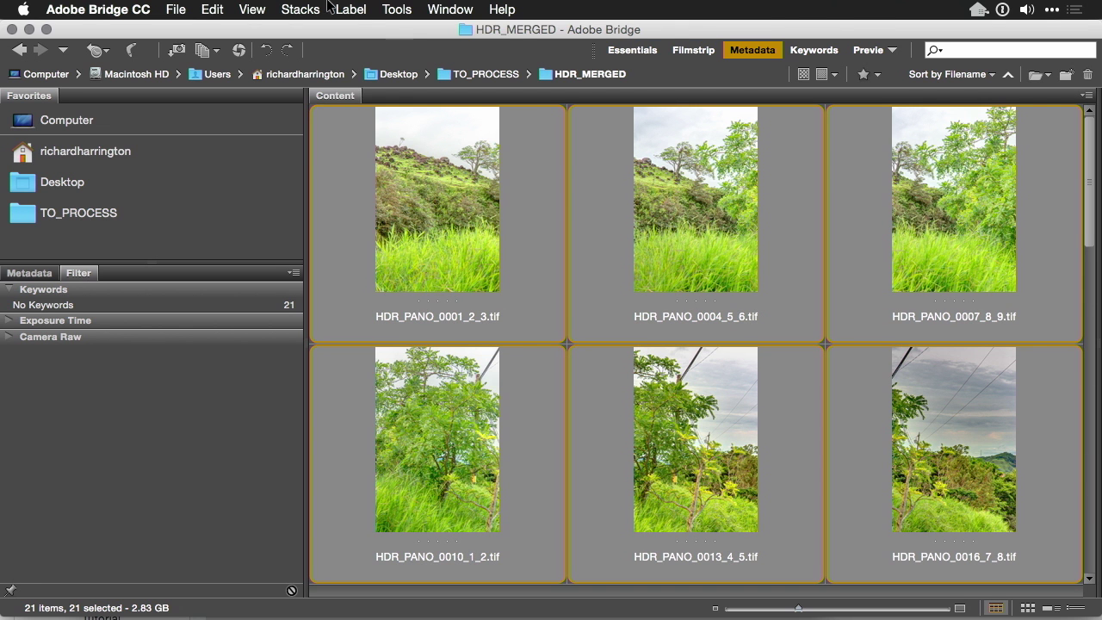
# Send the selected TIFFs to Photoshop through Tools > Photoshop > Photomerge.
pyautogui.click(391, 8)
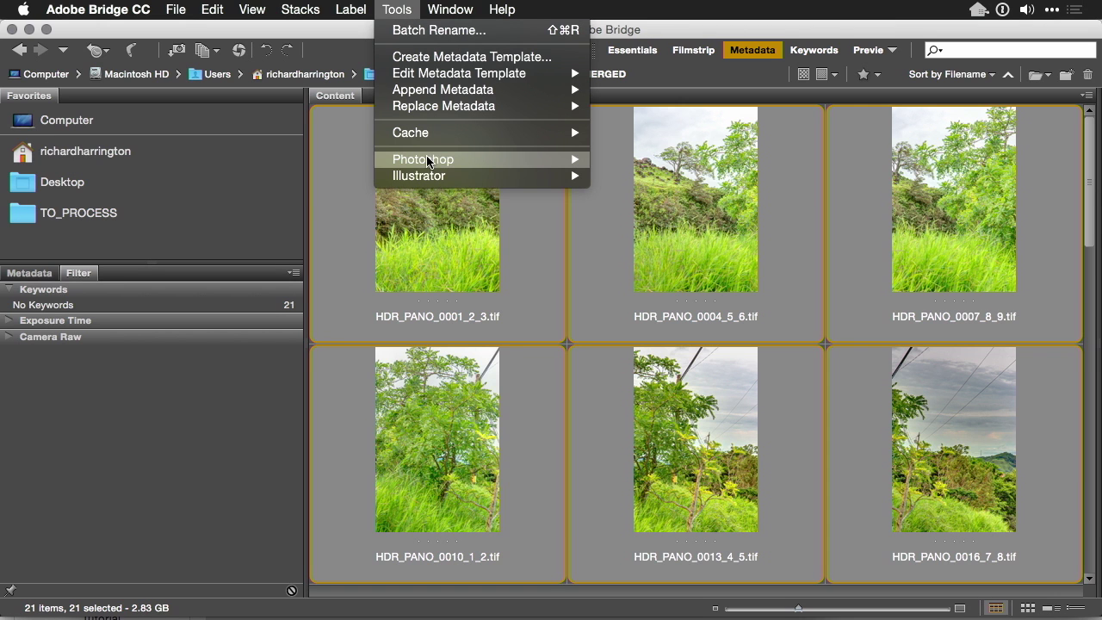
pyautogui.moveTo(428, 160)
pyautogui.click(694, 257)
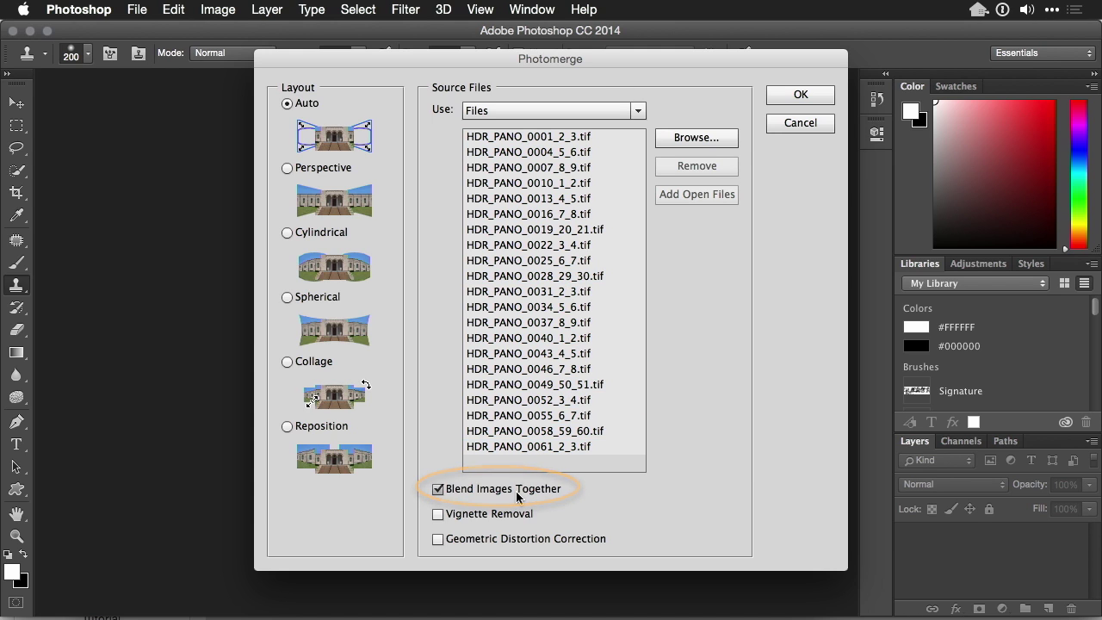
# Enable Geometric Distortion Correction, toggle Vignette Removal, and run the Auto layout merge.
pyautogui.click(517, 541)
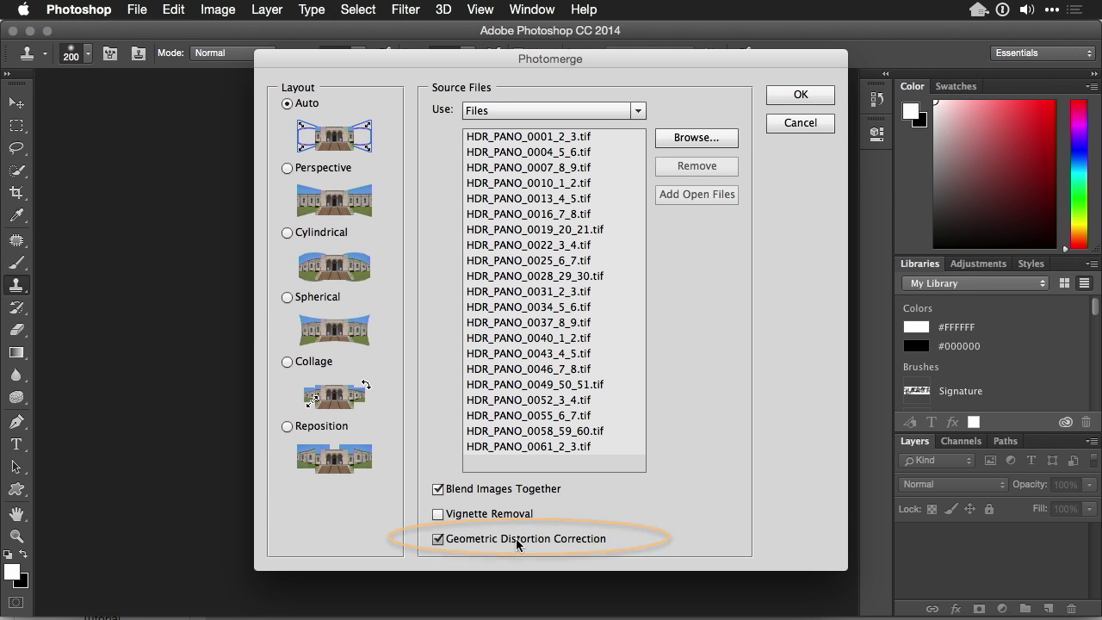
pyautogui.click(513, 516)
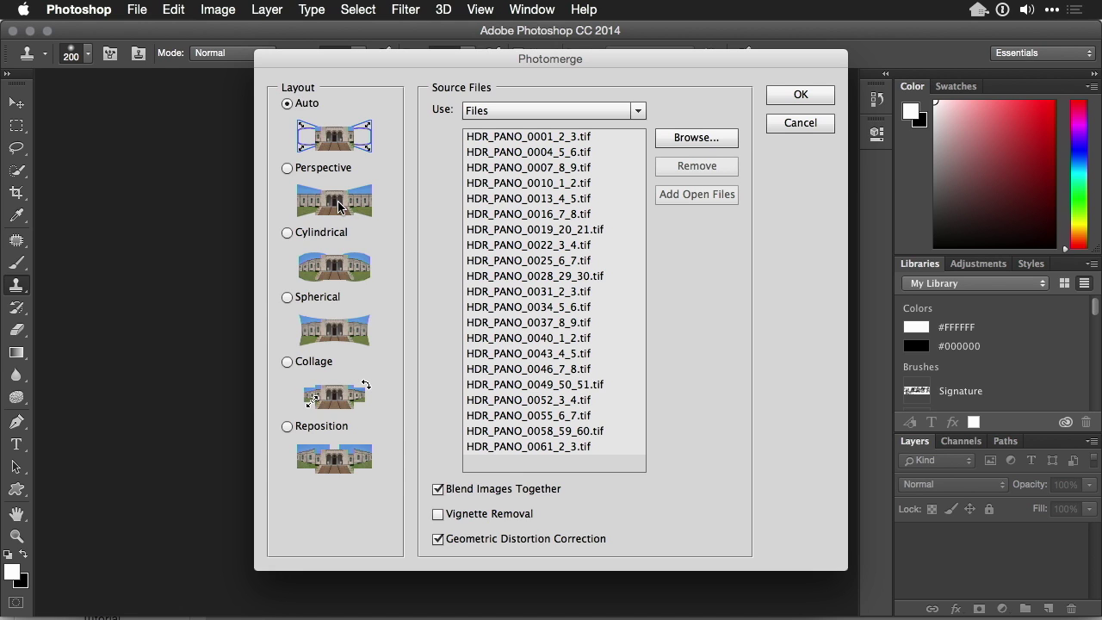
pyautogui.click(828, 95)
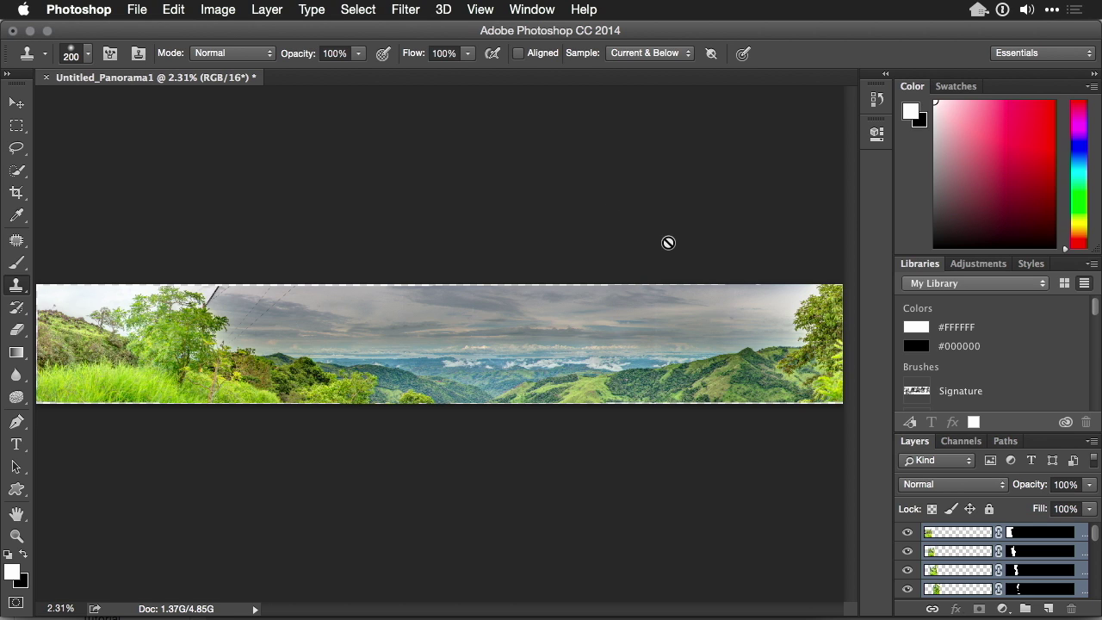
# Combine the stitched panorama's masked layers into one Background layer with Layer > Merge Visible.
pyautogui.click(267, 9)
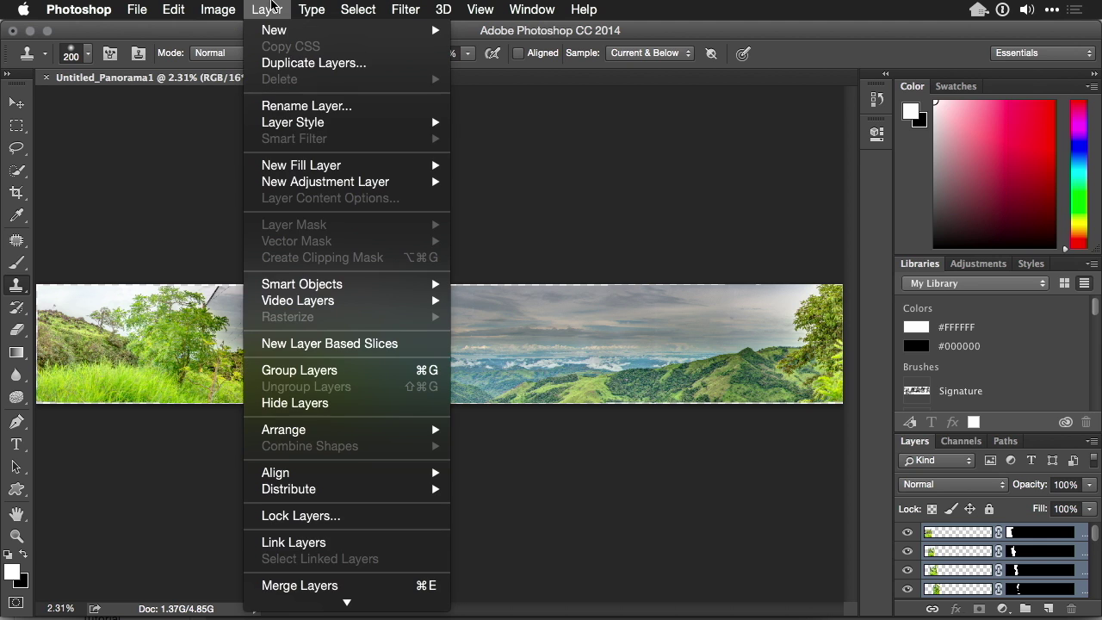
pyautogui.moveTo(328, 601)
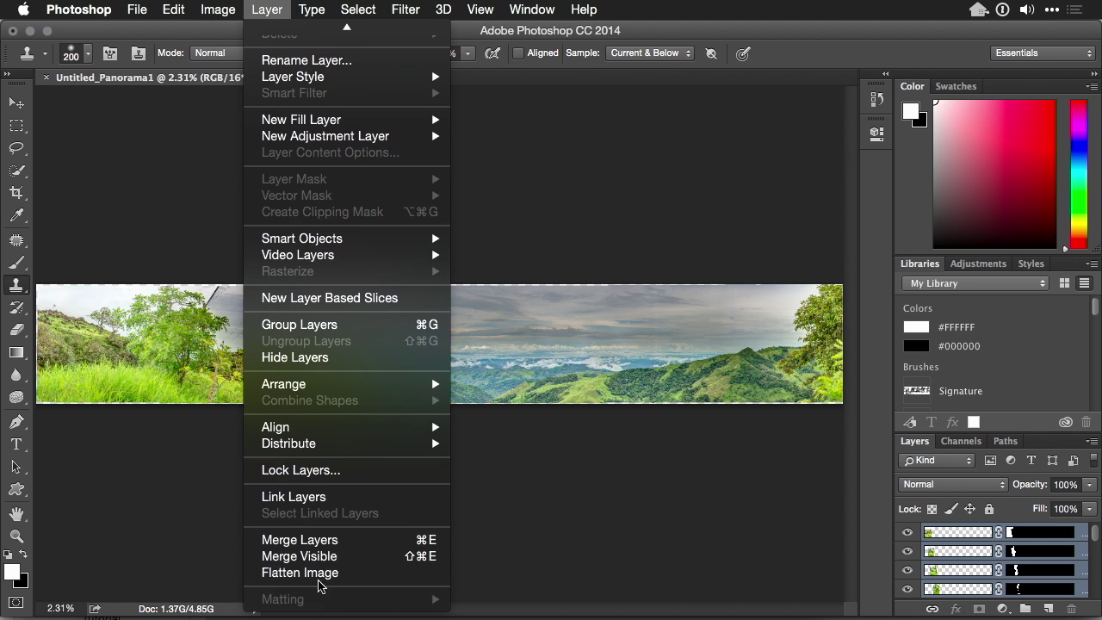
pyautogui.click(321, 561)
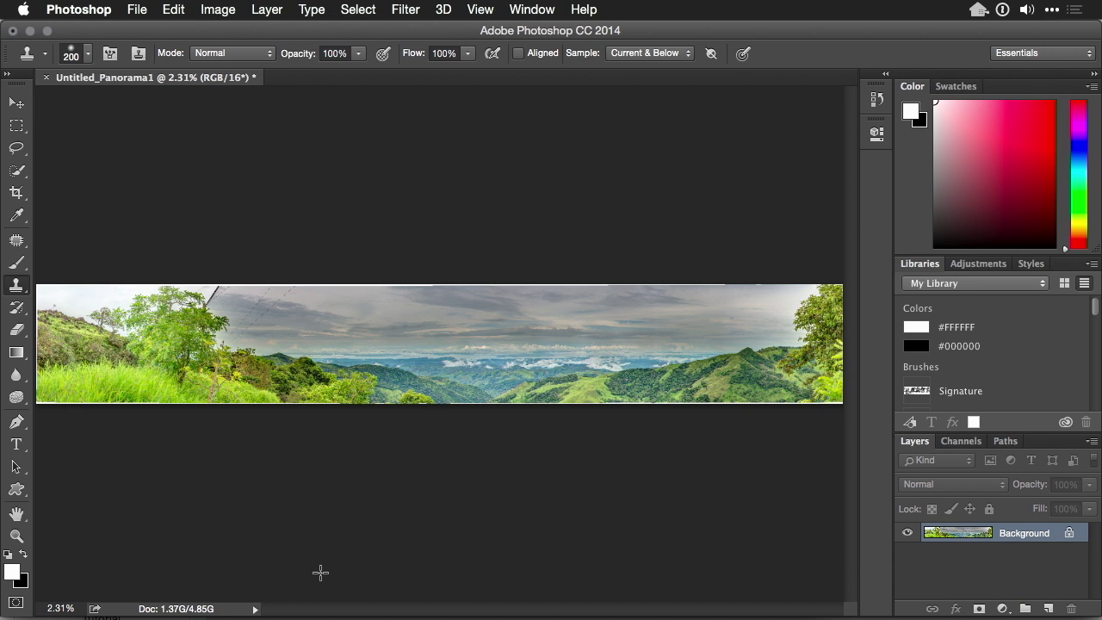
# Zoom into the panorama's left end, choose the Spot Healing Brush, and add an empty Layer 1.
pyautogui.press('z')
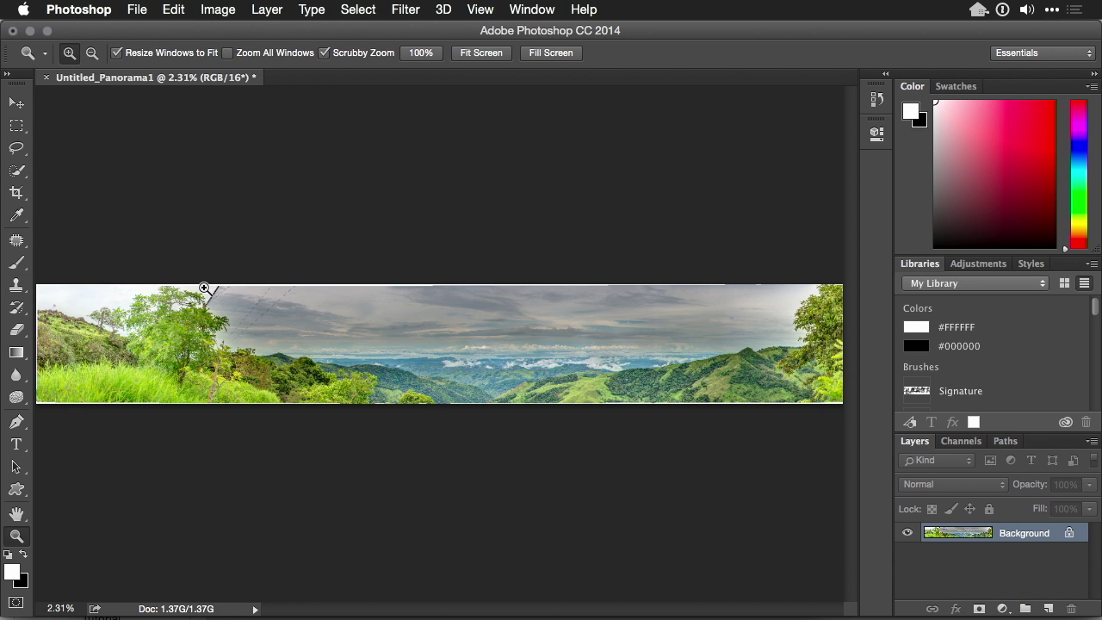
pyautogui.moveTo(209, 288); pyautogui.dragTo(297, 333)
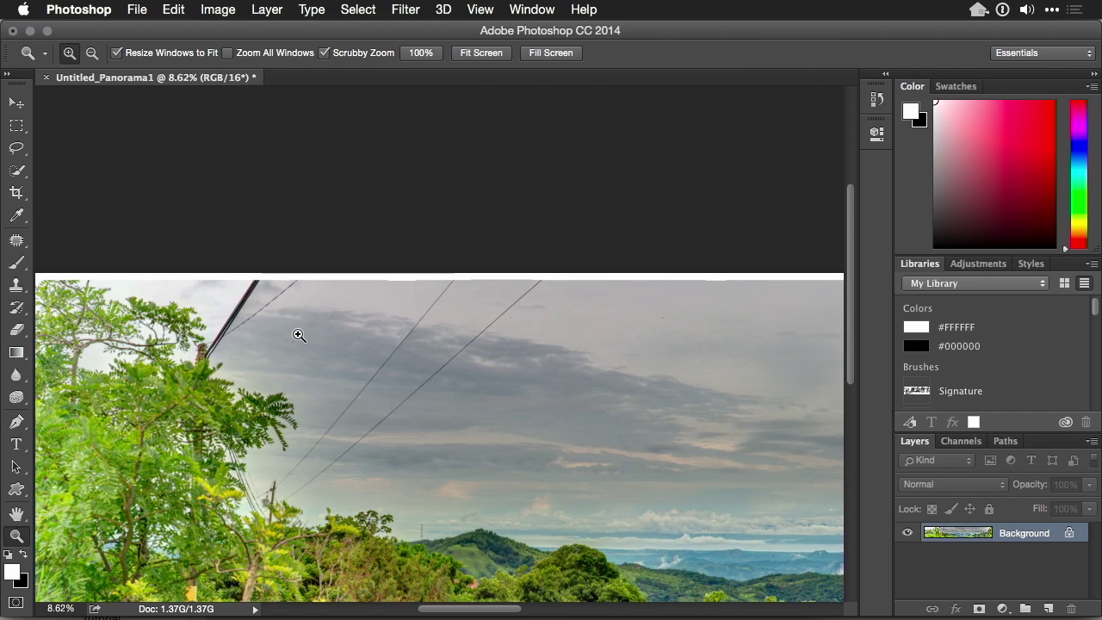
pyautogui.scroll(-3, 279, 363)
pyautogui.click(17, 240)
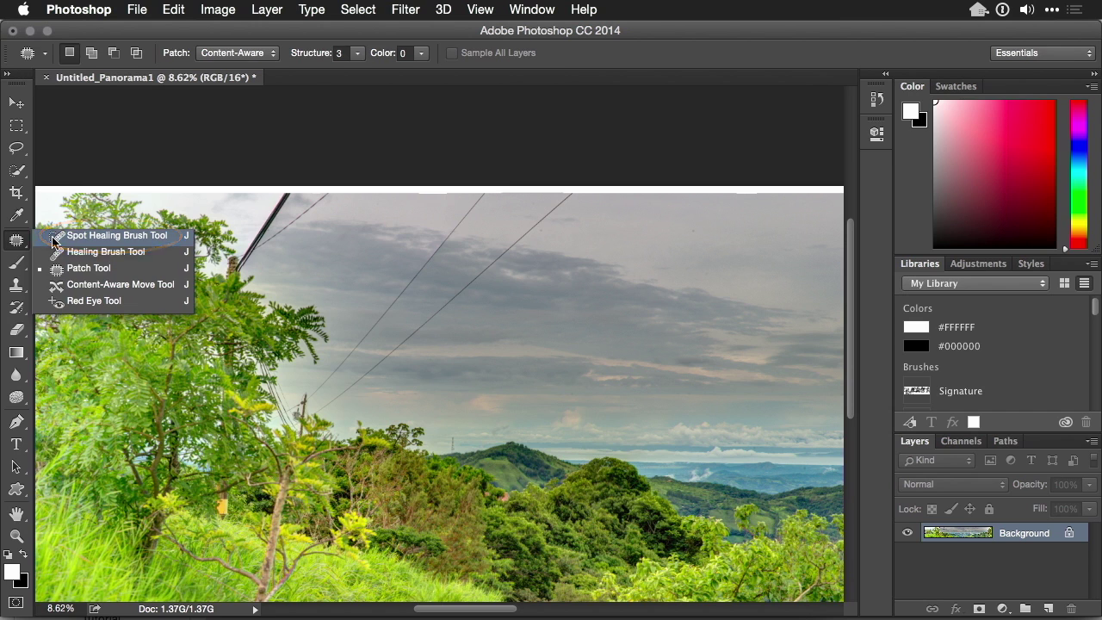
pyautogui.click(103, 235)
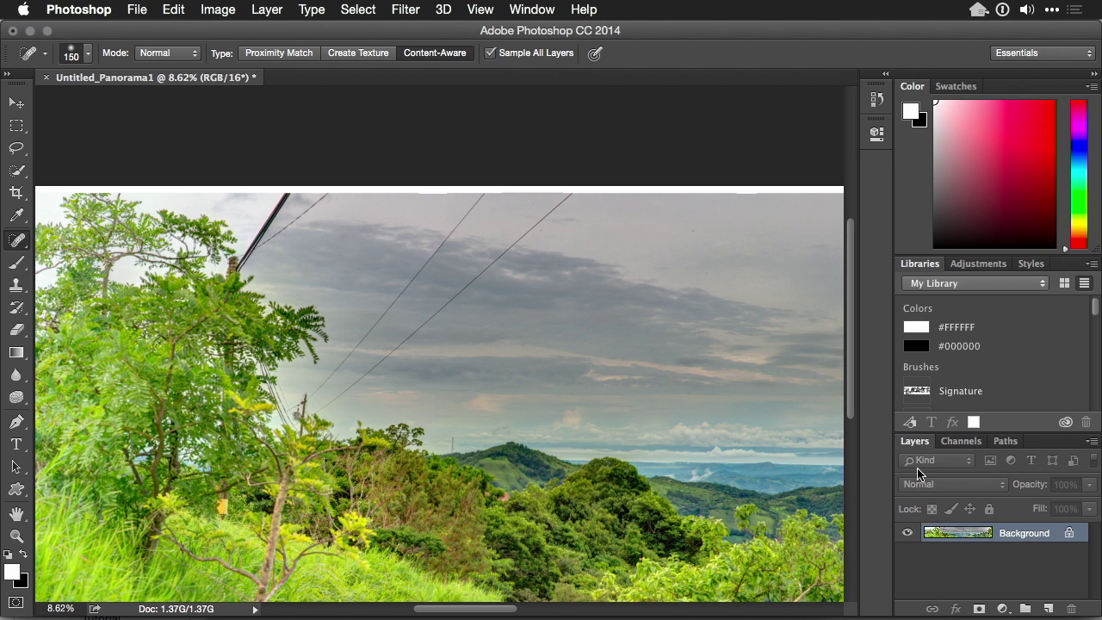
pyautogui.click(1048, 609)
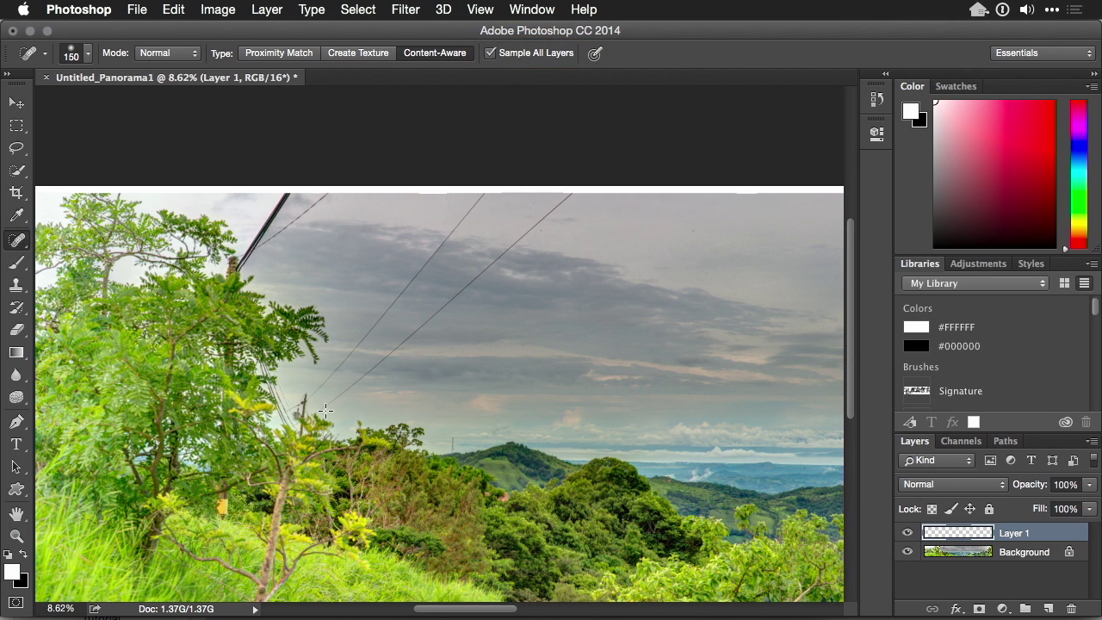
# Heal the right-hand power line out of the sky, from its lower section to the top.
pyautogui.moveTo(323, 409); pyautogui.dragTo(372, 374)
pyautogui.moveTo(320, 411); pyautogui.dragTo(345, 397)
pyautogui.keyDown('shift'); pyautogui.click(570, 195); pyautogui.keyUp('shift')
pyautogui.click(16, 285)
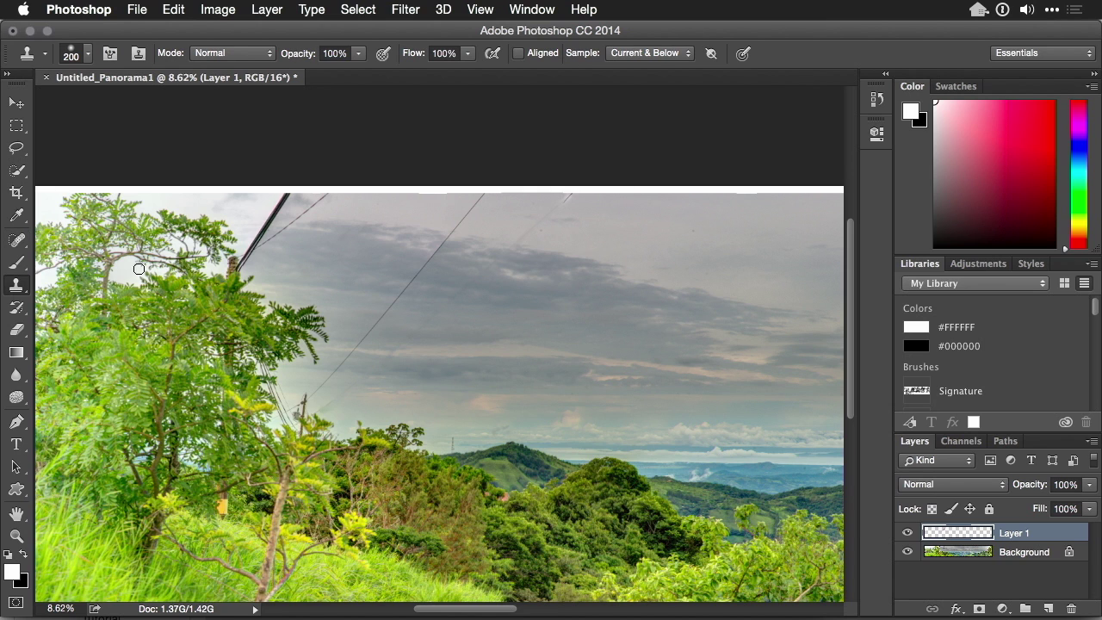
# Set the Clone Stamp to 400 px sampling Current & Below, and clone sky over the faint wire.
pyautogui.press(']')
pyautogui.press(']')
pyautogui.press(']')
pyautogui.click(627, 55)
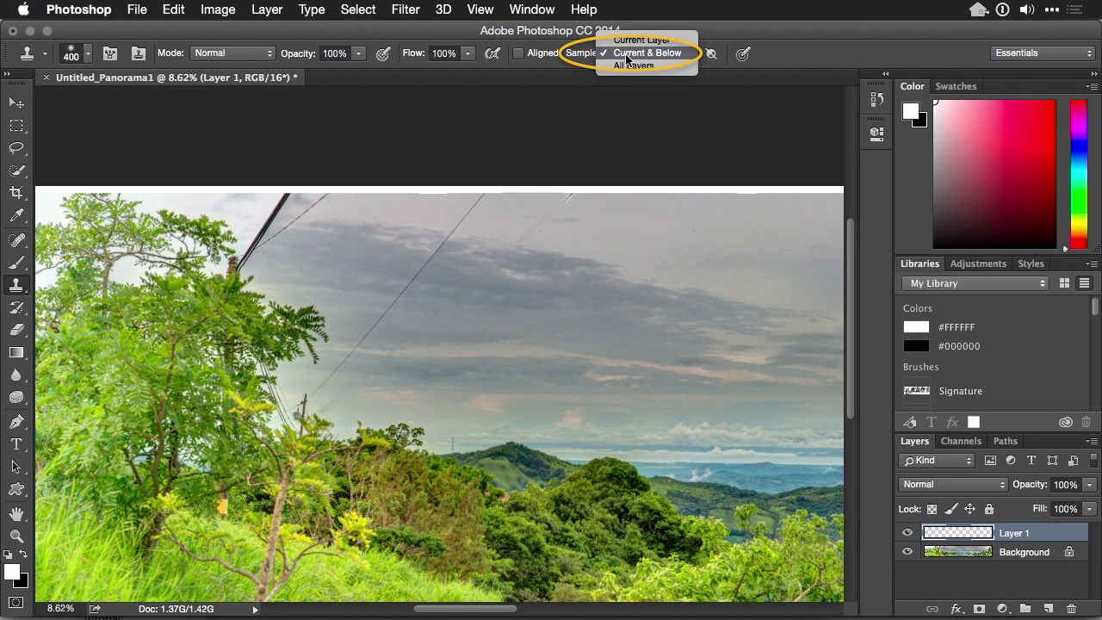
pyautogui.click(627, 55)
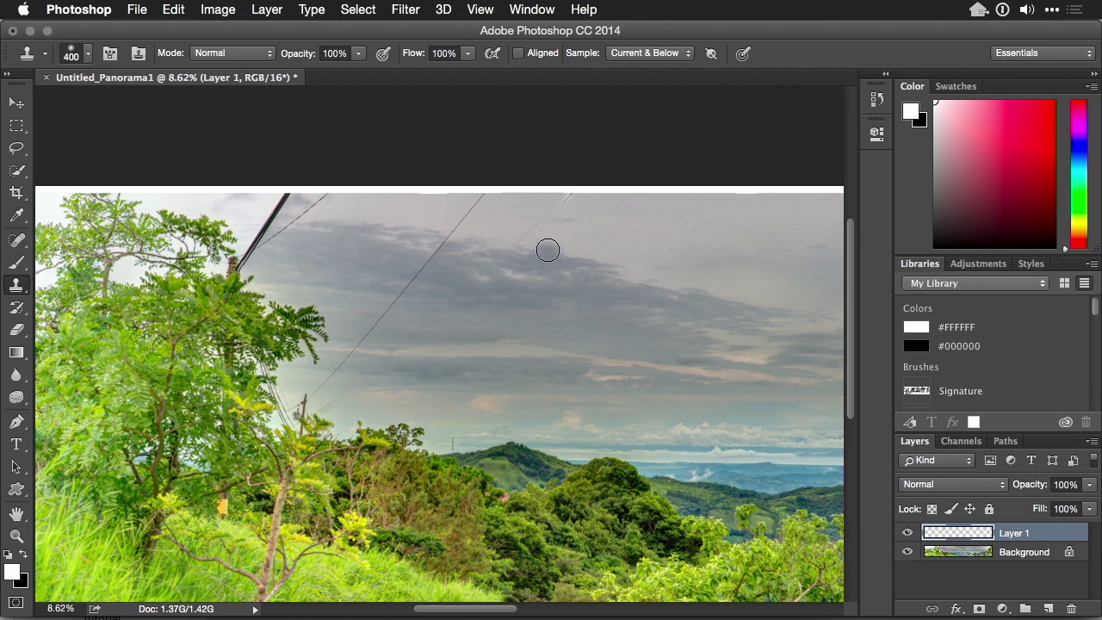
pyautogui.keyDown('alt'); pyautogui.click(584, 216); pyautogui.keyUp('alt')
pyautogui.moveTo(551, 222); pyautogui.dragTo(523, 241)
# Toggle Layer 1 on and off to compare the retouching, then clone sky over more wire traces.
pyautogui.click(908, 533)
pyautogui.click(907, 533)
pyautogui.click(908, 533)
pyautogui.click(908, 533)
pyautogui.moveTo(414, 352); pyautogui.dragTo(389, 351)
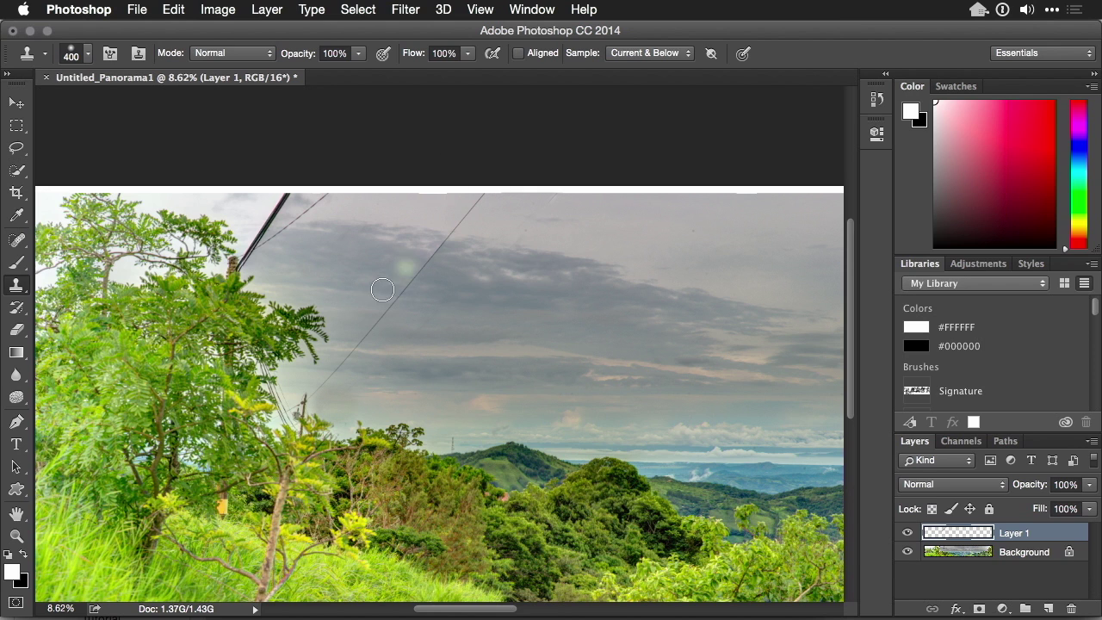
pyautogui.click(966, 548)
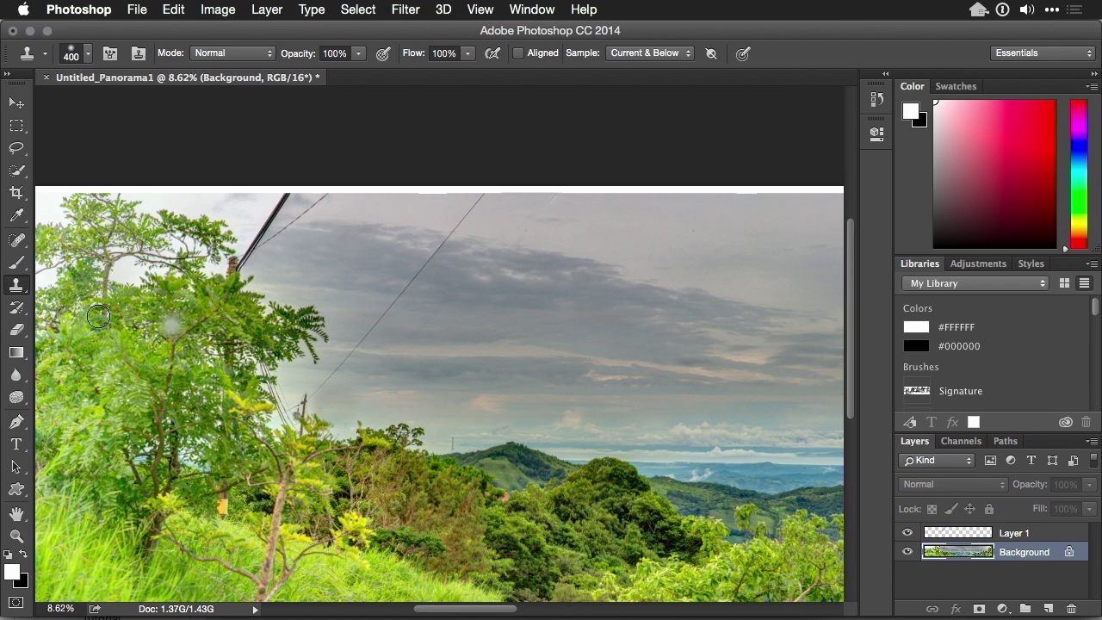
# On Layer 1, spot-heal the second power line straight from its lower end to its top.
pyautogui.click(1015, 537)
pyautogui.click(18, 241)
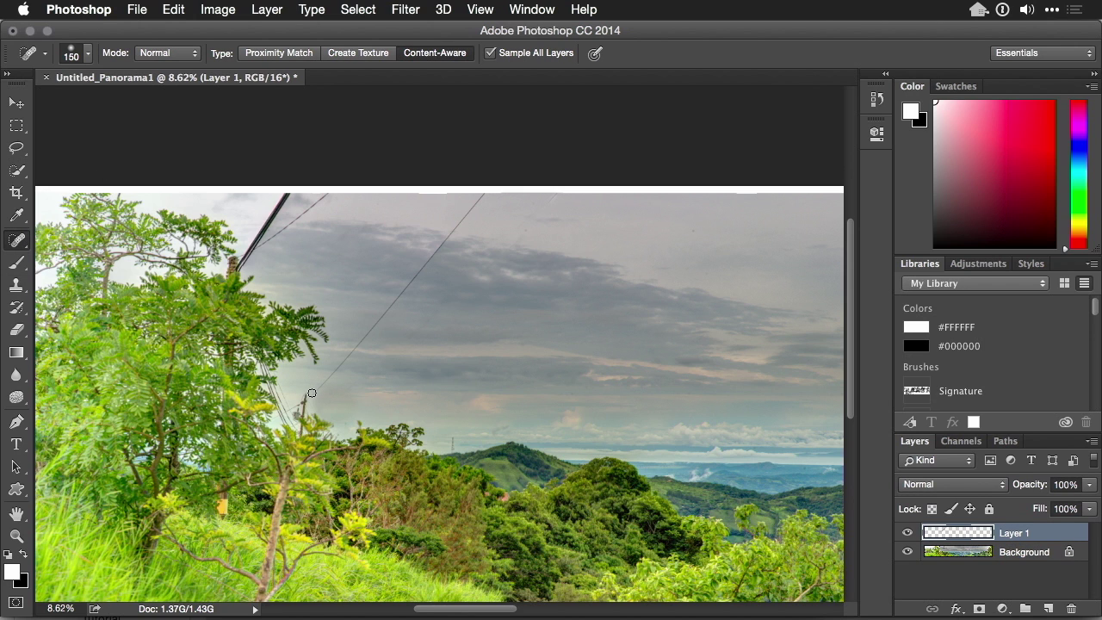
pyautogui.moveTo(312, 393); pyautogui.dragTo(348, 360)
pyautogui.click(344, 358)
pyautogui.keyDown('shift'); pyautogui.click(483, 197); pyautogui.keyUp('shift')
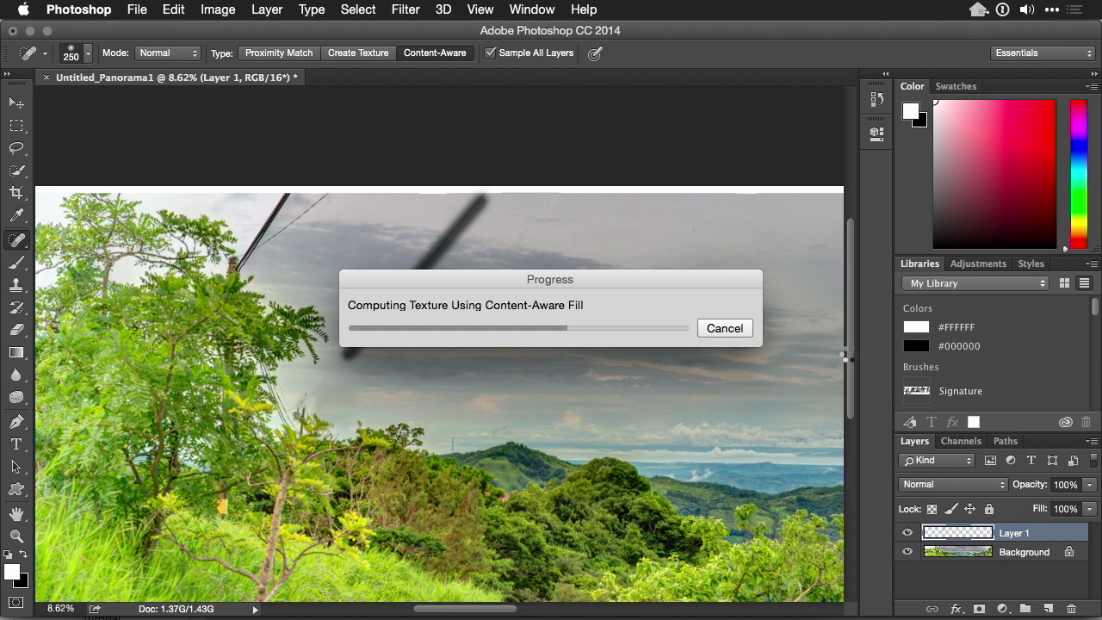
# Fit the panorama on screen, then zoom in on the utility pole above the left-hand trees.
pyautogui.press('s')
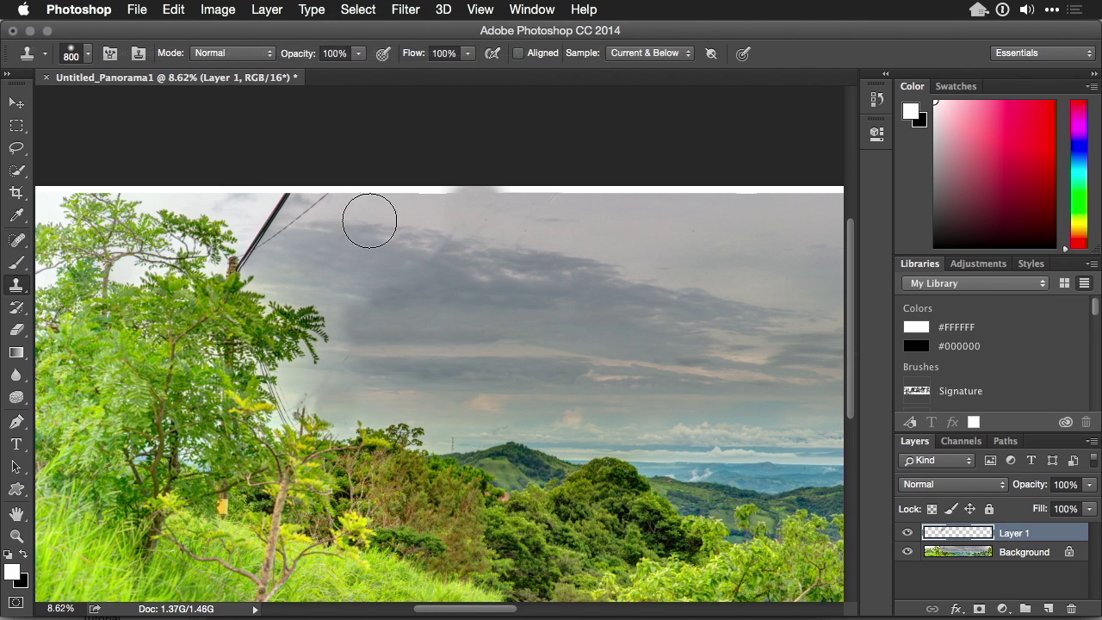
pyautogui.press('super+0')
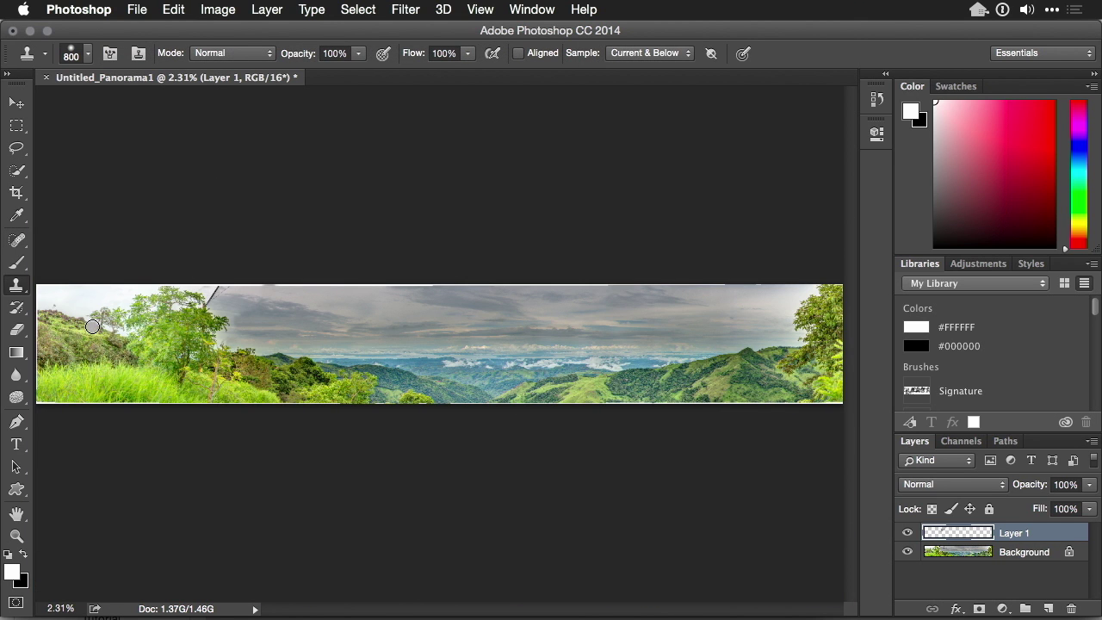
pyautogui.press('z')
pyautogui.moveTo(272, 267)
pyautogui.mouseDown()
pyautogui.moveTo(246, 296)
pyautogui.moveTo(323, 270)
pyautogui.moveTo(209, 259)
pyautogui.mouseUp()
pyautogui.moveTo(155, 381); pyautogui.dragTo(480, 310)
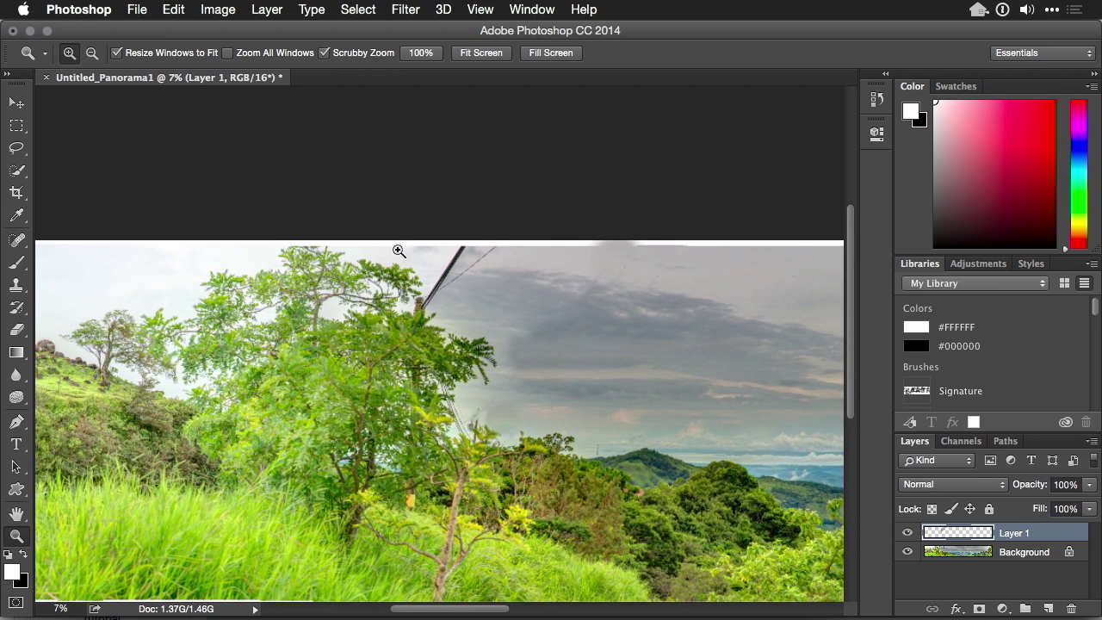
pyautogui.moveTo(401, 251); pyautogui.dragTo(487, 226)
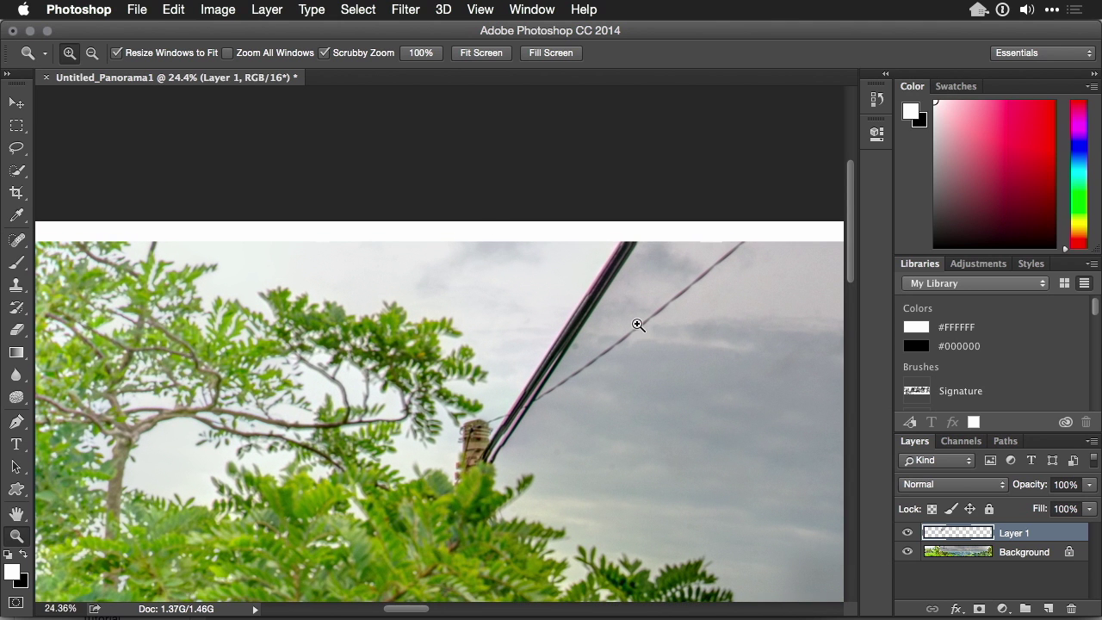
pyautogui.press('b')
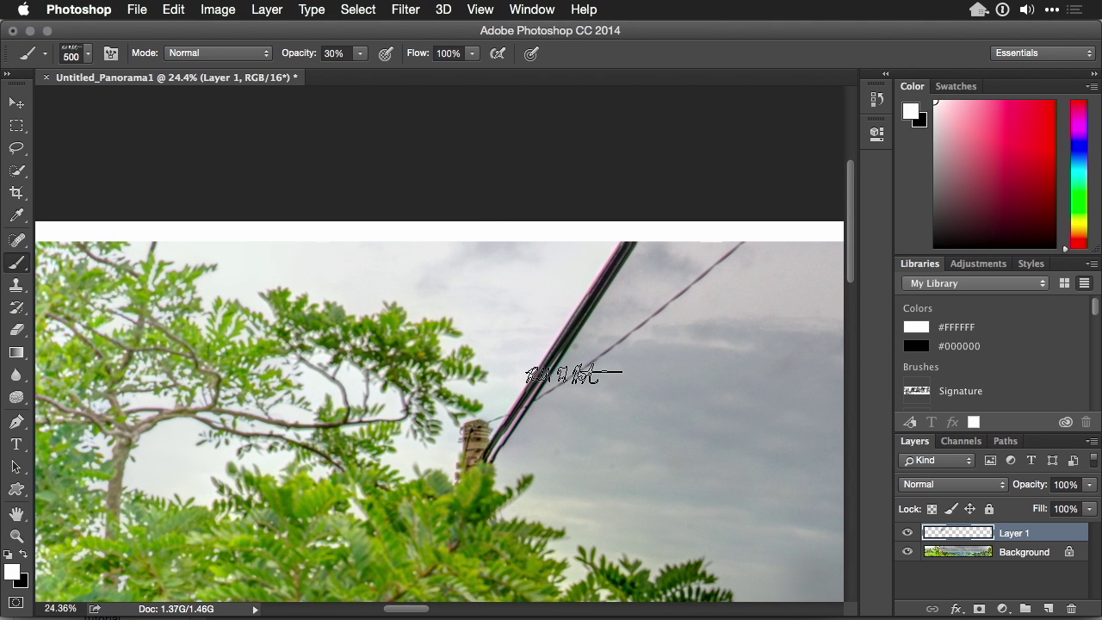
# Spot-heal over the pole stump at the tree line until it fades to a faint ghost.
pyautogui.click(19, 239)
pyautogui.moveTo(479, 427)
pyautogui.mouseDown()
pyautogui.moveTo(453, 456)
pyautogui.moveTo(498, 428)
pyautogui.mouseUp()
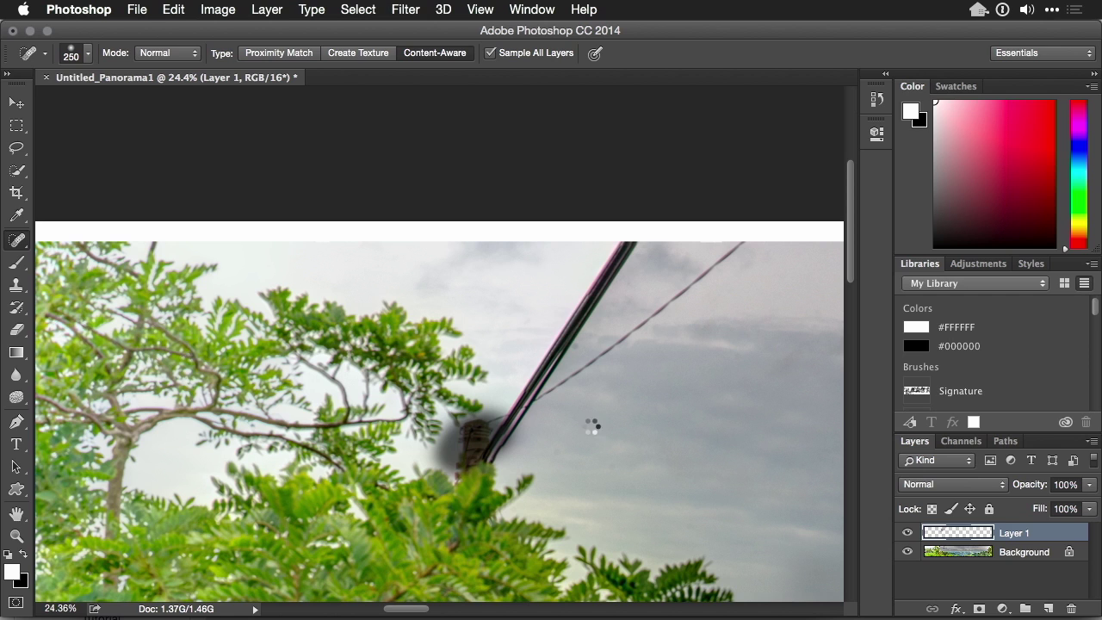
pyautogui.moveTo(508, 416)
pyautogui.mouseDown()
pyautogui.moveTo(468, 437)
pyautogui.moveTo(452, 461)
pyautogui.moveTo(510, 433)
pyautogui.moveTo(625, 247)
pyautogui.mouseUp()
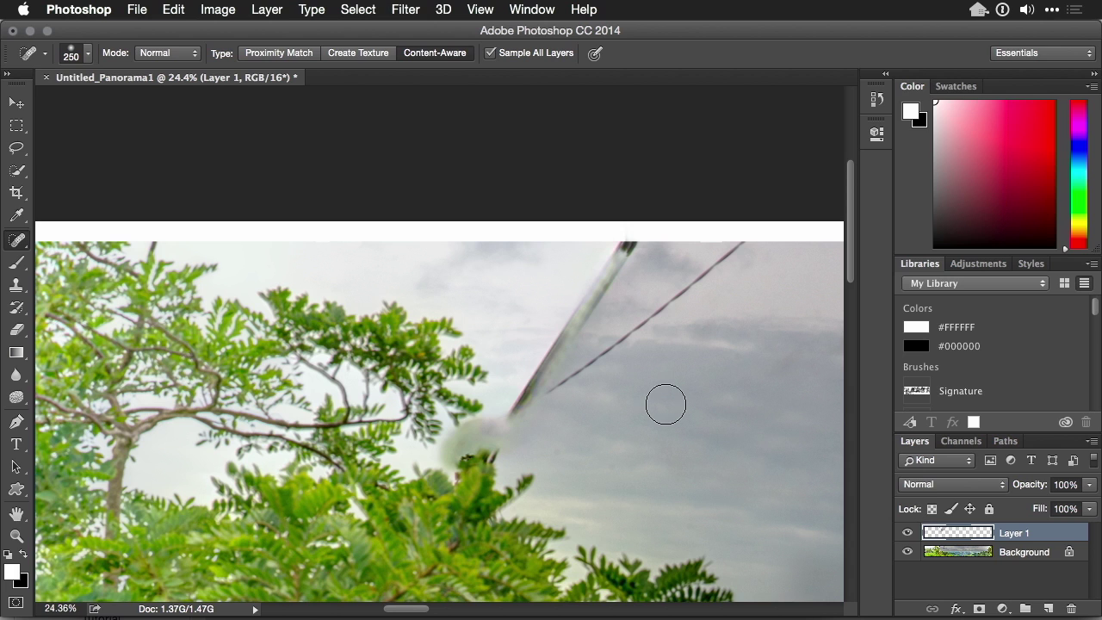
# Clone sky over the pole top with a 175 px brush, and extend tree leaves into the gap.
pyautogui.press('s')
pyautogui.click(546, 277)
pyautogui.press('[')
pyautogui.press('[')
pyautogui.press('[')
pyautogui.press('[')
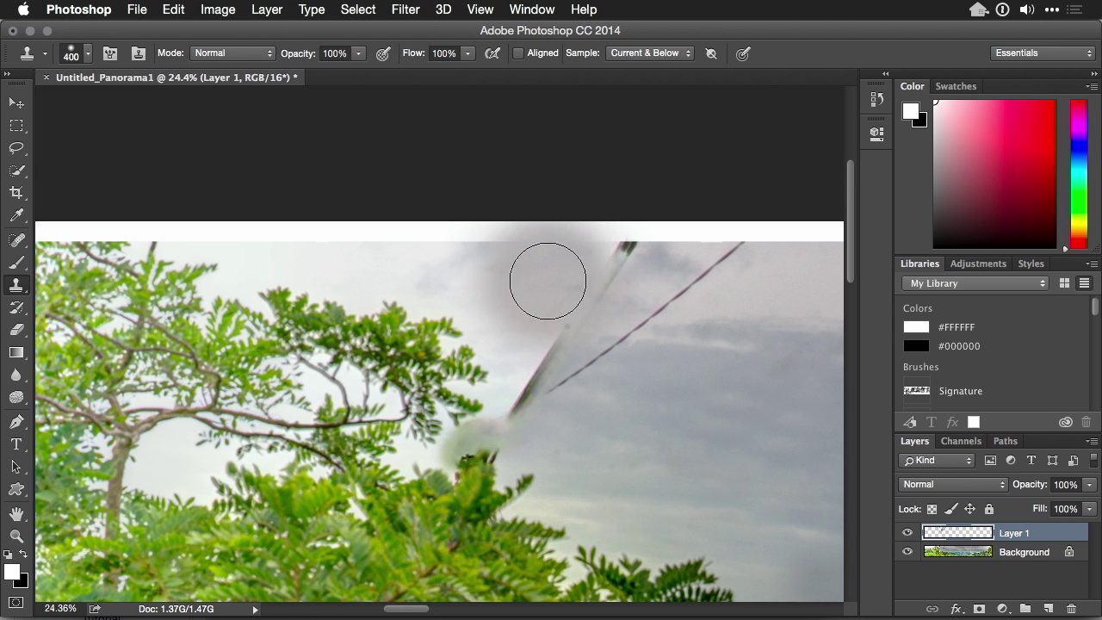
pyautogui.press('super+z')
pyautogui.press('[')
pyautogui.press('[')
pyautogui.press('[')
pyautogui.press('[')
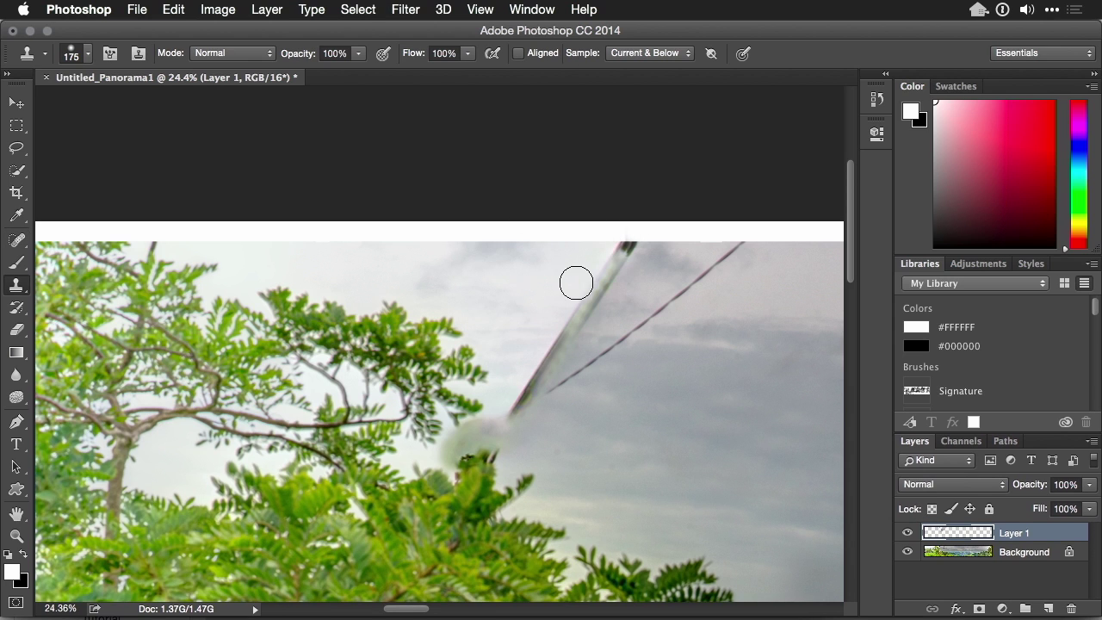
pyautogui.moveTo(576, 282)
pyautogui.mouseDown()
pyautogui.moveTo(630, 251)
pyautogui.moveTo(558, 342)
pyautogui.moveTo(540, 356)
pyautogui.moveTo(539, 347)
pyautogui.moveTo(525, 397)
pyautogui.moveTo(476, 419)
pyautogui.moveTo(482, 411)
pyautogui.moveTo(494, 413)
pyautogui.moveTo(451, 453)
pyautogui.moveTo(437, 439)
pyautogui.mouseUp()
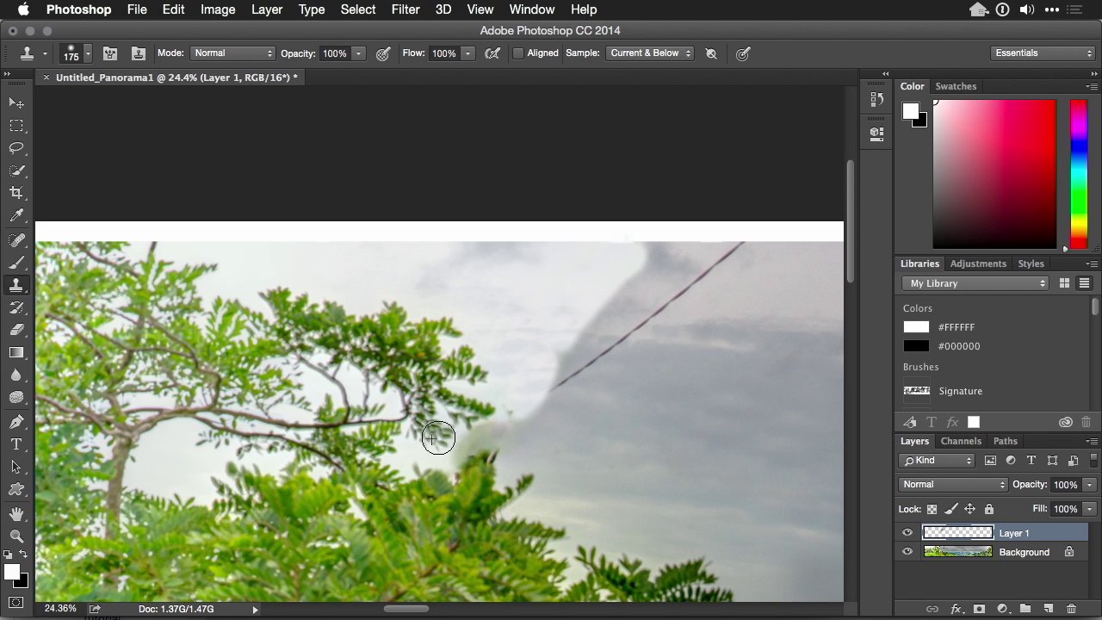
pyautogui.keyDown('alt'); pyautogui.click(464, 510); pyautogui.keyUp('alt')
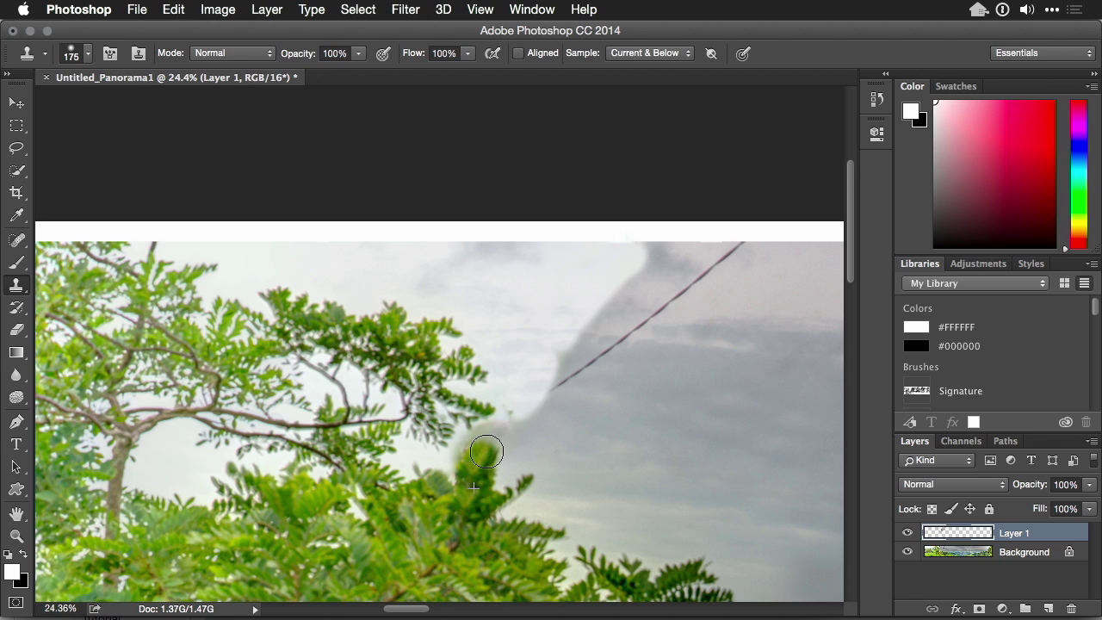
pyautogui.moveTo(476, 448)
pyautogui.mouseDown()
pyautogui.moveTo(491, 432)
pyautogui.moveTo(476, 489)
pyautogui.mouseUp()
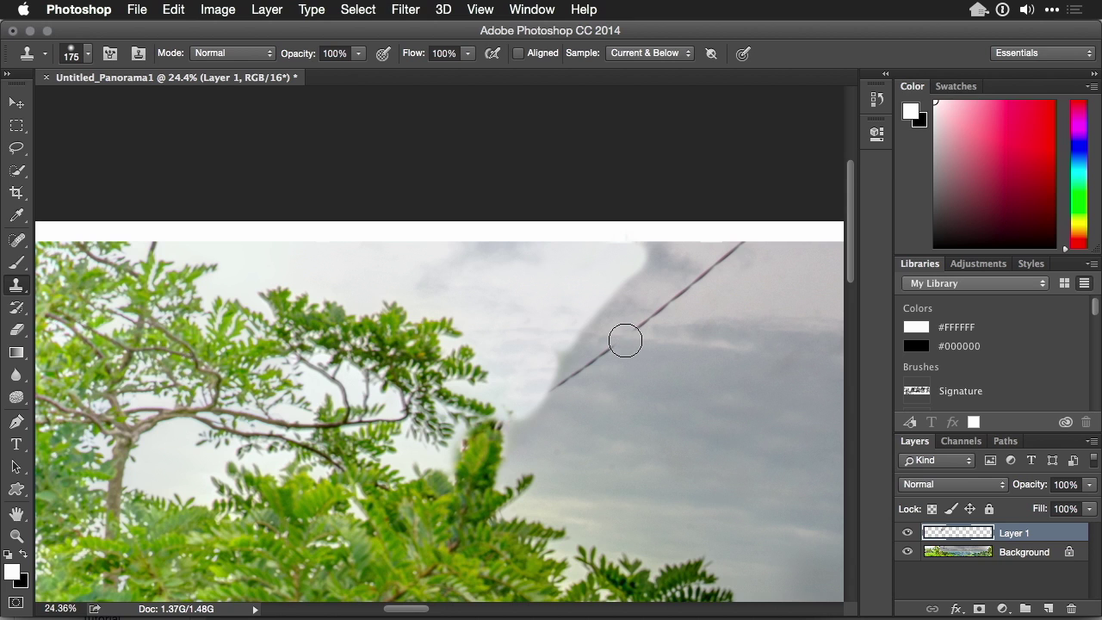
pyautogui.moveTo(625, 341)
pyautogui.mouseDown()
pyautogui.moveTo(520, 417)
pyautogui.moveTo(745, 253)
pyautogui.moveTo(636, 286)
pyautogui.moveTo(671, 262)
pyautogui.moveTo(646, 271)
pyautogui.moveTo(556, 371)
pyautogui.mouseUp()
# At 40% clone opacity, blend sampled sky and grey cloud over where the wire was.
pyautogui.keyDown('alt'); pyautogui.click(746, 267); pyautogui.keyUp('alt')
pyautogui.press('4')
pyautogui.keyDown('alt'); pyautogui.click(628, 376); pyautogui.keyUp('alt')
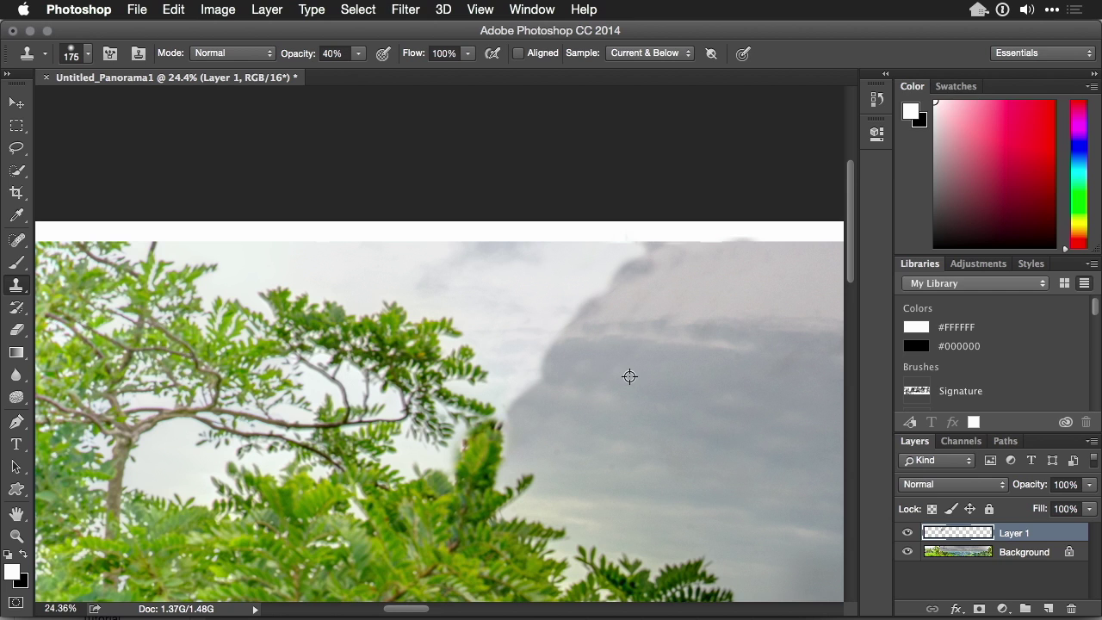
pyautogui.moveTo(548, 367)
pyautogui.mouseDown()
pyautogui.moveTo(527, 403)
pyautogui.moveTo(554, 359)
pyautogui.moveTo(537, 366)
pyautogui.moveTo(525, 385)
pyautogui.moveTo(535, 391)
pyautogui.moveTo(591, 316)
pyautogui.moveTo(574, 325)
pyautogui.moveTo(616, 289)
pyautogui.moveTo(564, 320)
pyautogui.moveTo(555, 357)
pyautogui.moveTo(516, 389)
pyautogui.moveTo(562, 303)
pyautogui.moveTo(626, 282)
pyautogui.moveTo(599, 270)
pyautogui.moveTo(556, 324)
pyautogui.moveTo(525, 393)
pyautogui.moveTo(583, 416)
pyautogui.mouseUp()
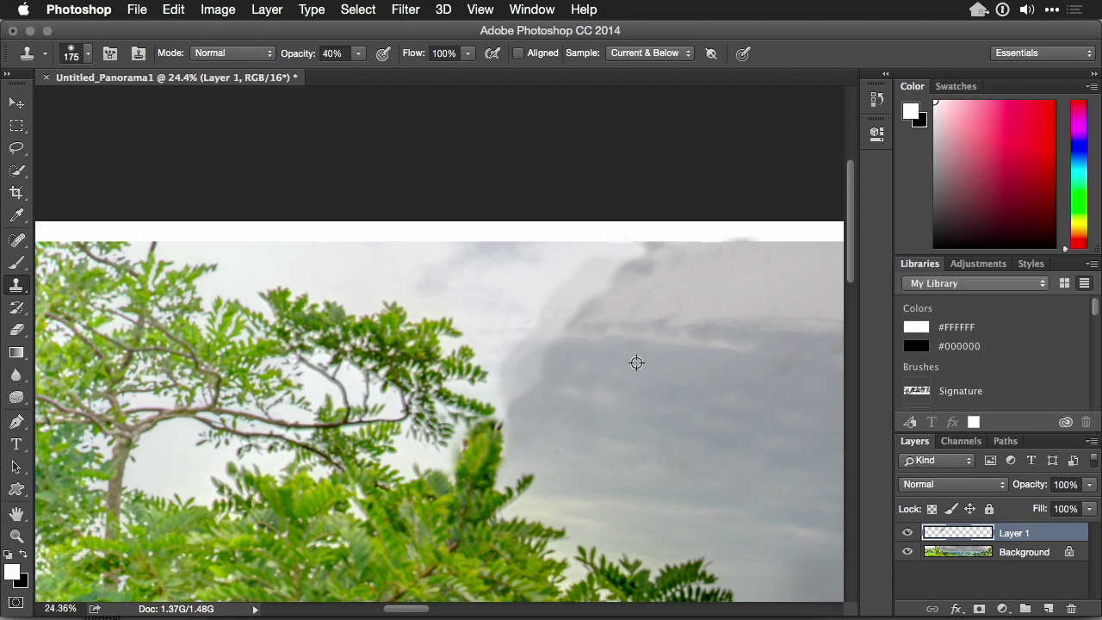
pyautogui.keyDown('alt'); pyautogui.click(526, 299); pyautogui.keyUp('alt')
pyautogui.moveTo(552, 324)
pyautogui.mouseDown()
pyautogui.moveTo(573, 355)
pyautogui.moveTo(575, 378)
pyautogui.moveTo(546, 385)
pyautogui.moveTo(528, 347)
pyautogui.moveTo(503, 346)
pyautogui.moveTo(514, 384)
pyautogui.mouseUp()
pyautogui.keyDown('alt'); pyautogui.click(526, 285); pyautogui.keyUp('alt')
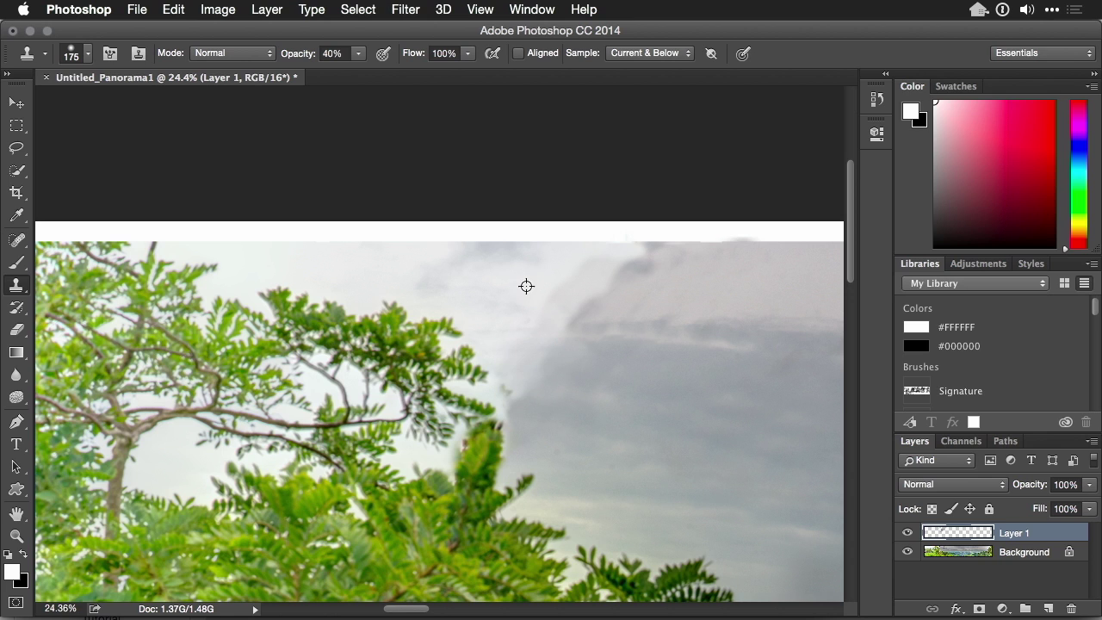
pyautogui.moveTo(549, 310); pyautogui.dragTo(582, 320)
# Cover the grey bump with lighter cloud at 400 px, then soften sky by the tree tip at 150 px.
pyautogui.press(']')
pyautogui.press(']')
pyautogui.press(']')
pyautogui.press(']')
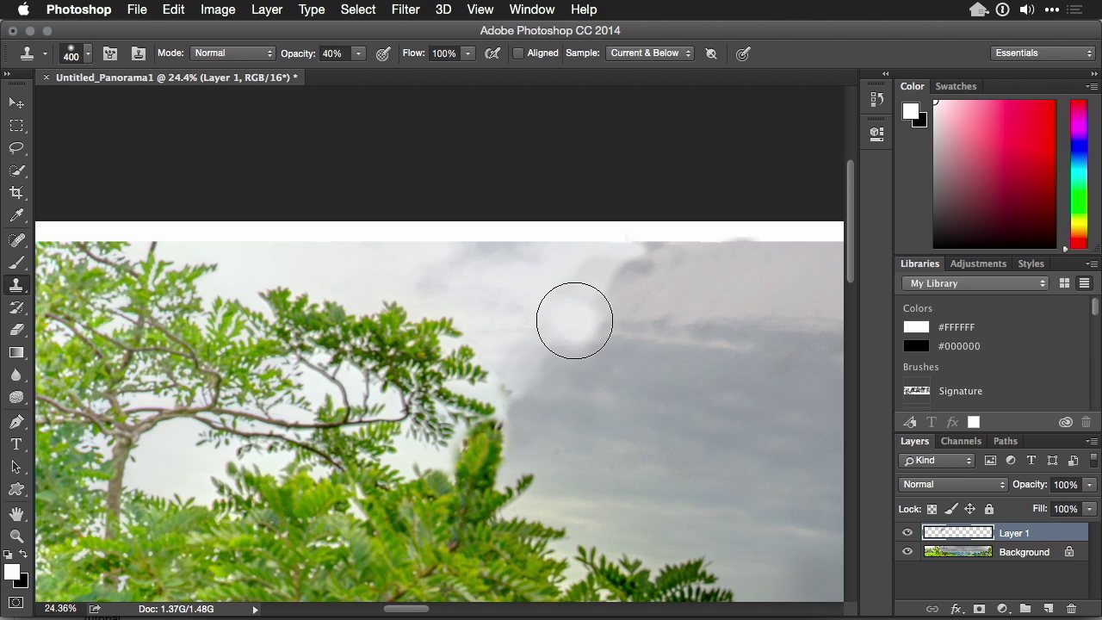
pyautogui.keyDown('alt'); pyautogui.click(529, 293); pyautogui.keyUp('alt')
pyautogui.moveTo(554, 293)
pyautogui.mouseDown()
pyautogui.moveTo(611, 298)
pyautogui.moveTo(593, 278)
pyautogui.moveTo(634, 268)
pyautogui.moveTo(581, 258)
pyautogui.moveTo(662, 253)
pyautogui.moveTo(620, 327)
pyautogui.moveTo(632, 373)
pyautogui.moveTo(708, 400)
pyautogui.mouseUp()
pyautogui.press('super+z')
pyautogui.scroll(-5, 622, 204)
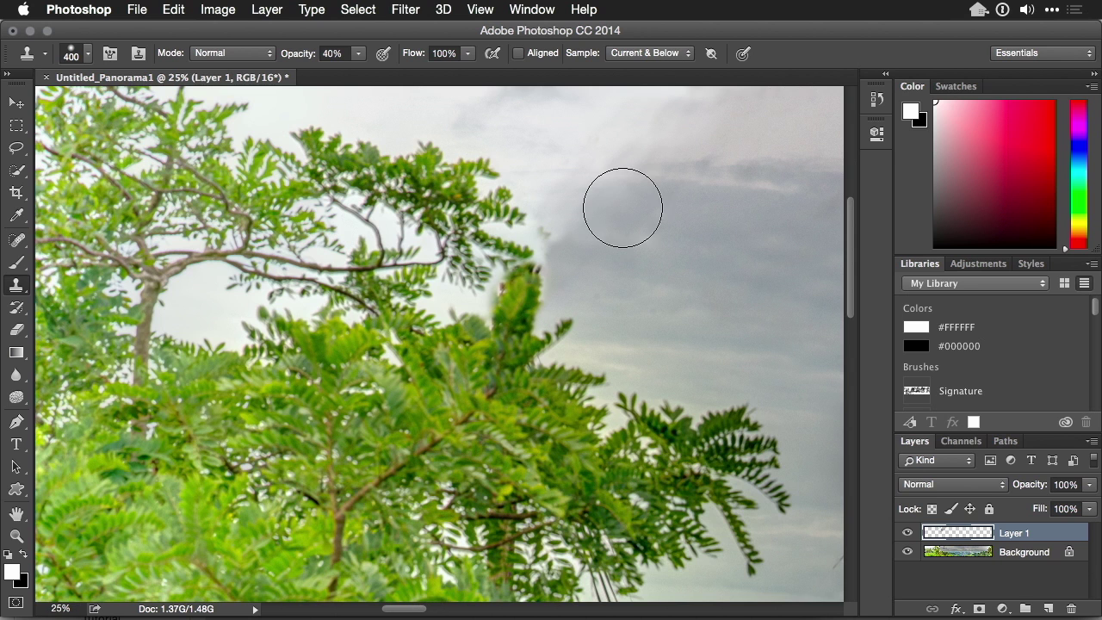
pyautogui.press('[')
pyautogui.press('[')
pyautogui.press('[')
pyautogui.press('[')
pyautogui.press('[')
pyautogui.moveTo(551, 227)
pyautogui.mouseDown()
pyautogui.moveTo(589, 235)
pyautogui.moveTo(546, 240)
pyautogui.moveTo(554, 255)
pyautogui.moveTo(536, 238)
pyautogui.moveTo(620, 177)
pyautogui.mouseUp()
pyautogui.press('super+0')
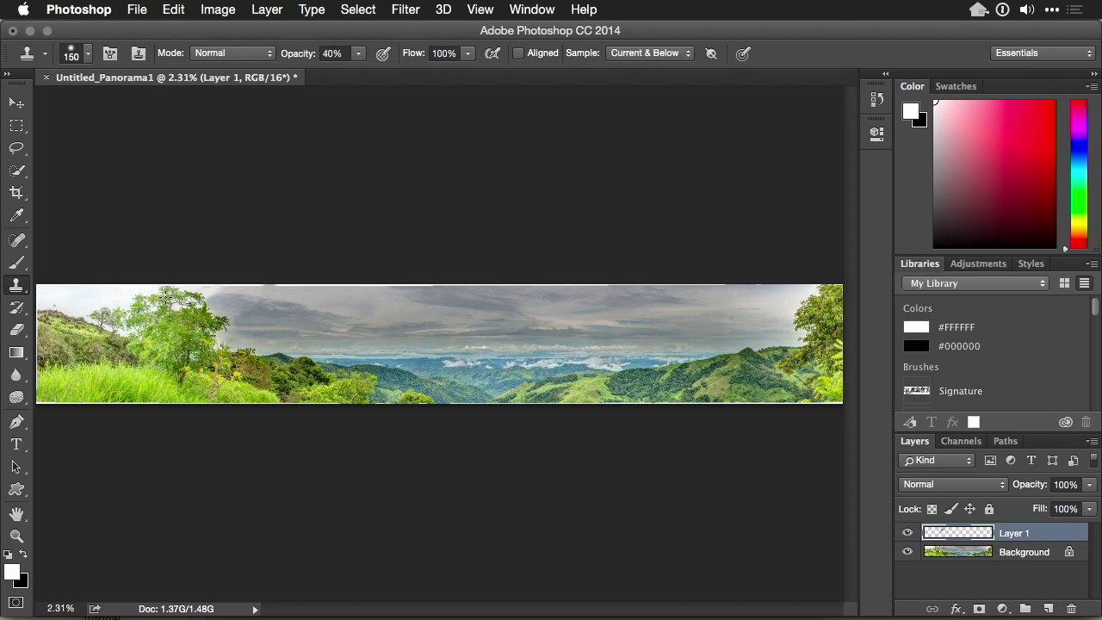
# Crop the panorama without the fixed 5:7 ratio to exclude the grassy left hill.
pyautogui.press('c')
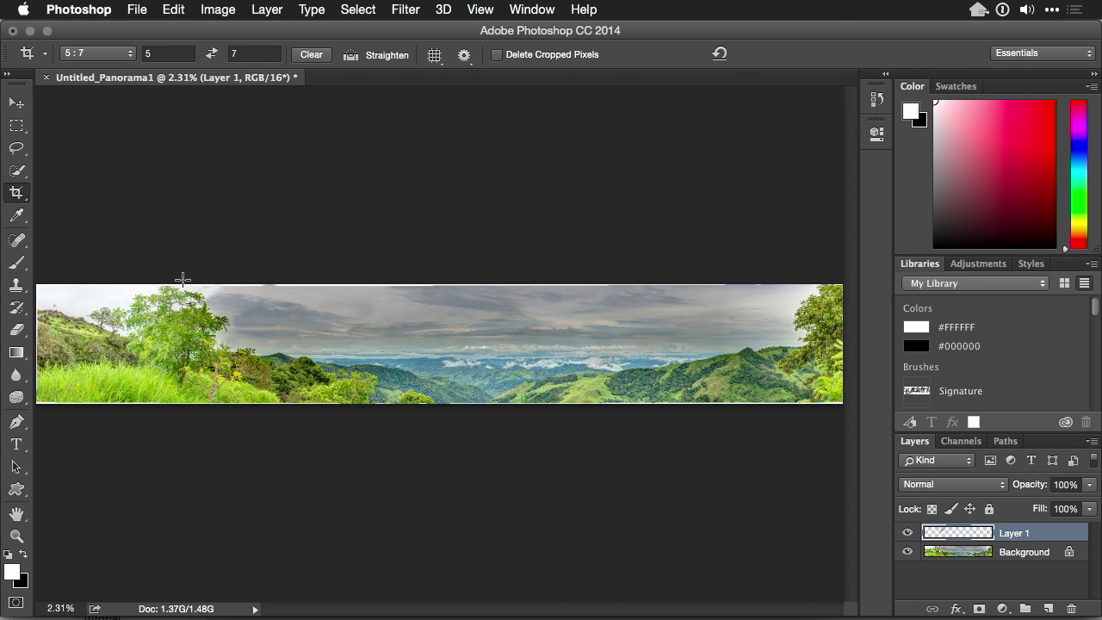
pyautogui.moveTo(196, 282); pyautogui.dragTo(213, 403)
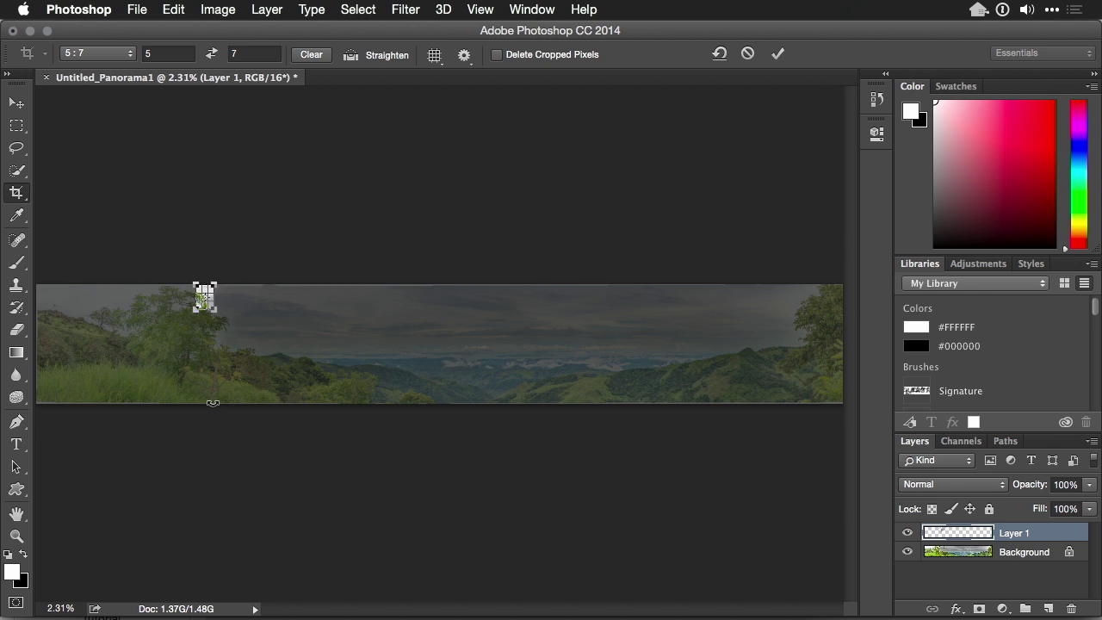
pyautogui.click(312, 55)
pyautogui.moveTo(216, 311); pyautogui.dragTo(836, 401)
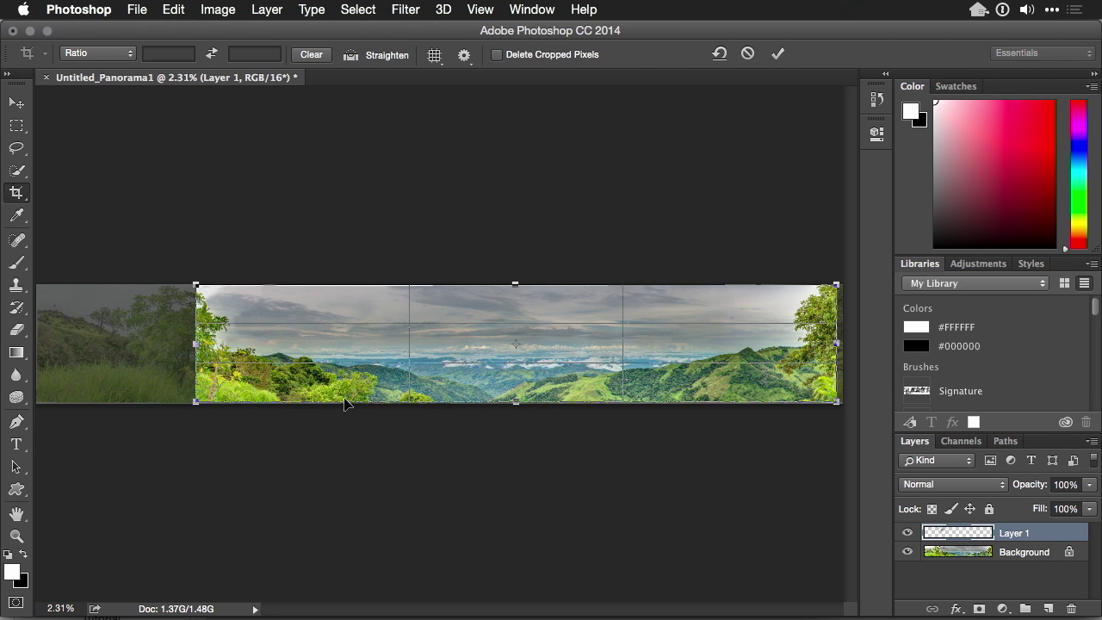
pyautogui.moveTo(198, 344); pyautogui.dragTo(189, 344)
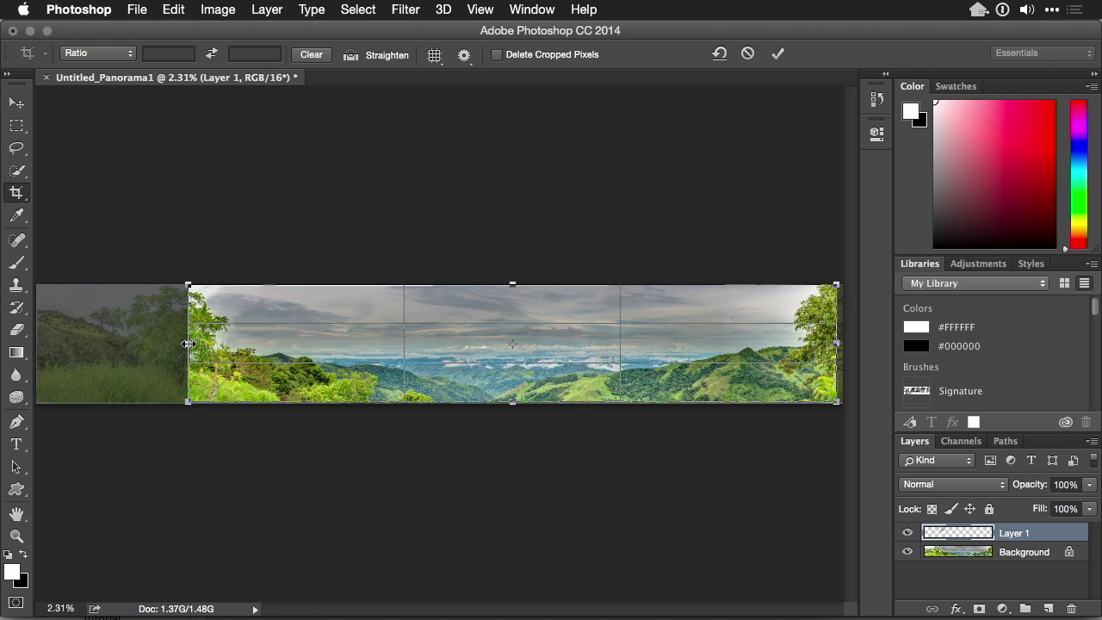
pyautogui.press('Return')
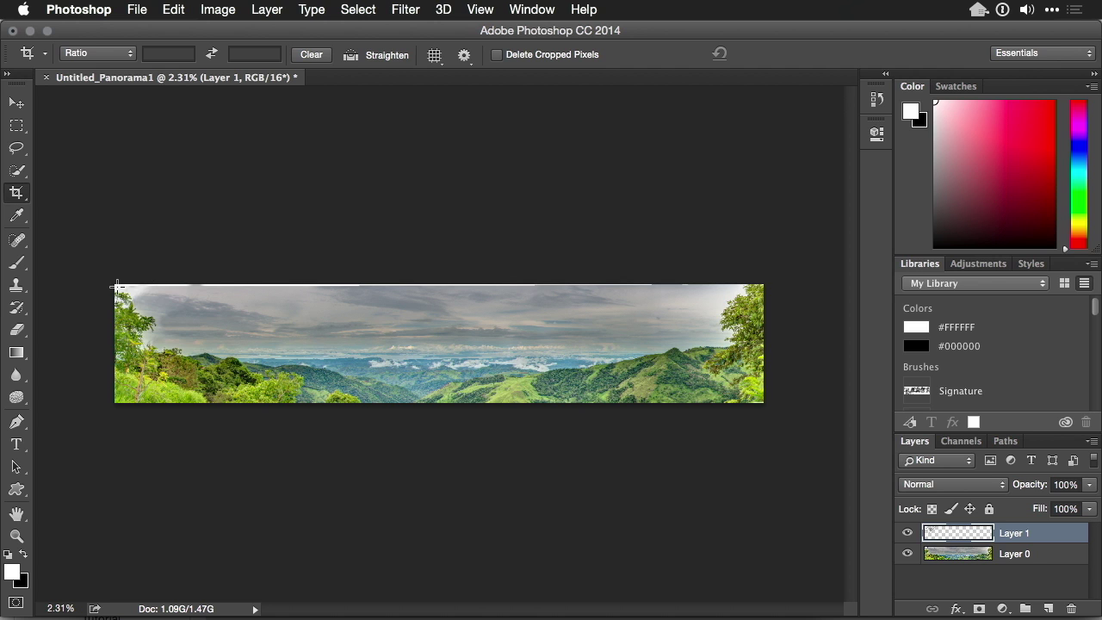
# Crop again, pulling the top edge down to trim the uneven strip.
pyautogui.moveTo(112, 288); pyautogui.dragTo(765, 430)
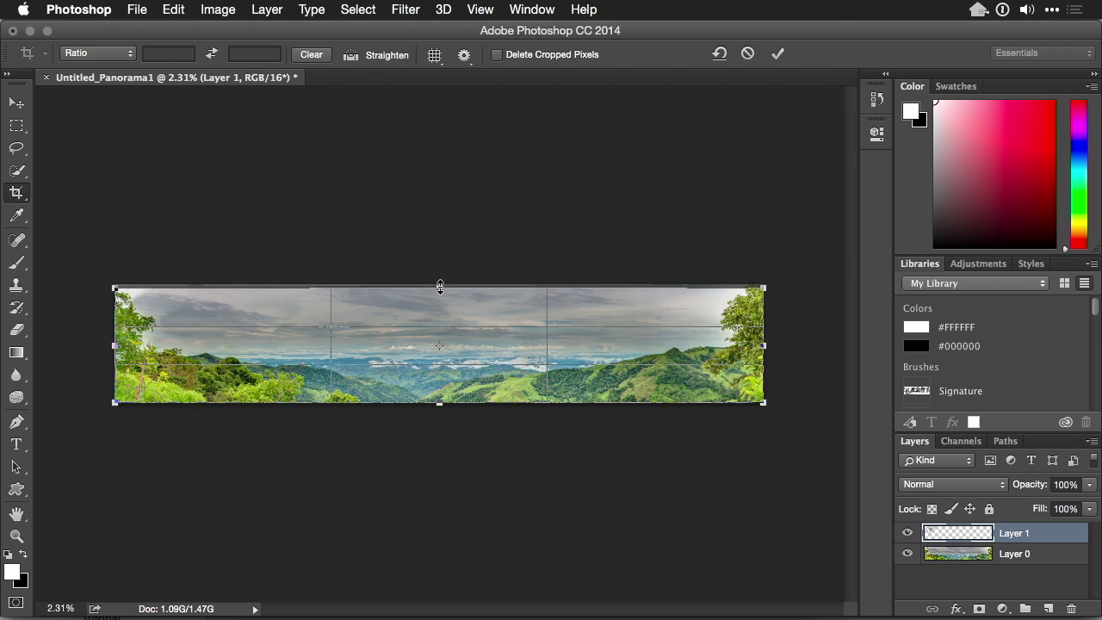
pyautogui.moveTo(440, 287); pyautogui.dragTo(440, 290)
pyautogui.press('Return')
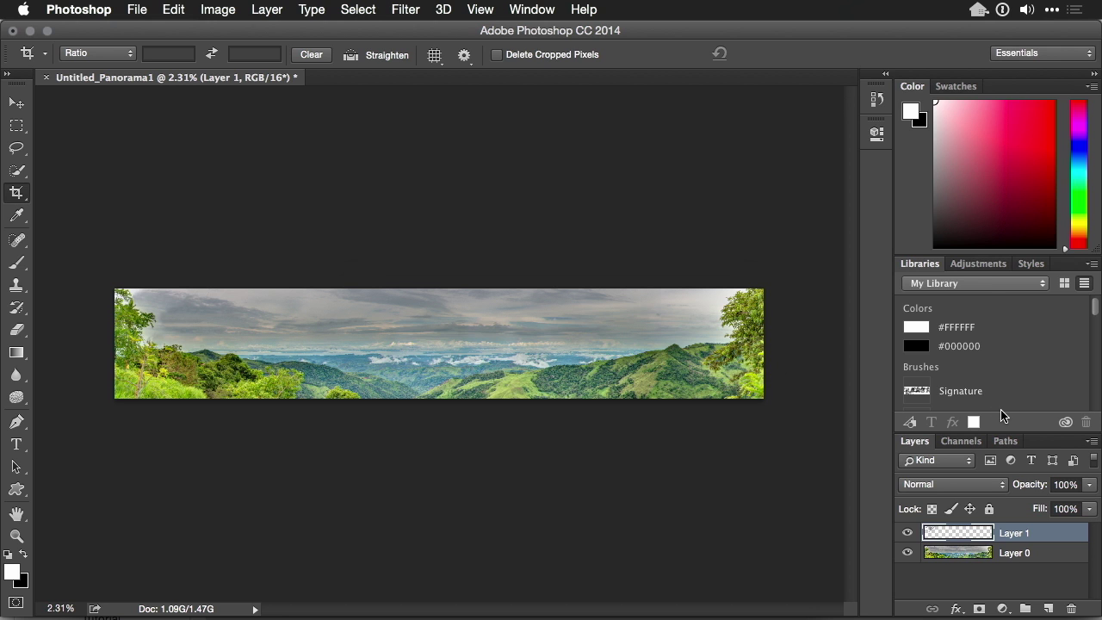
# Add a Curves adjustment layer and preview the Auto Color Correction algorithms.
pyautogui.click(977, 266)
pyautogui.click(983, 298)
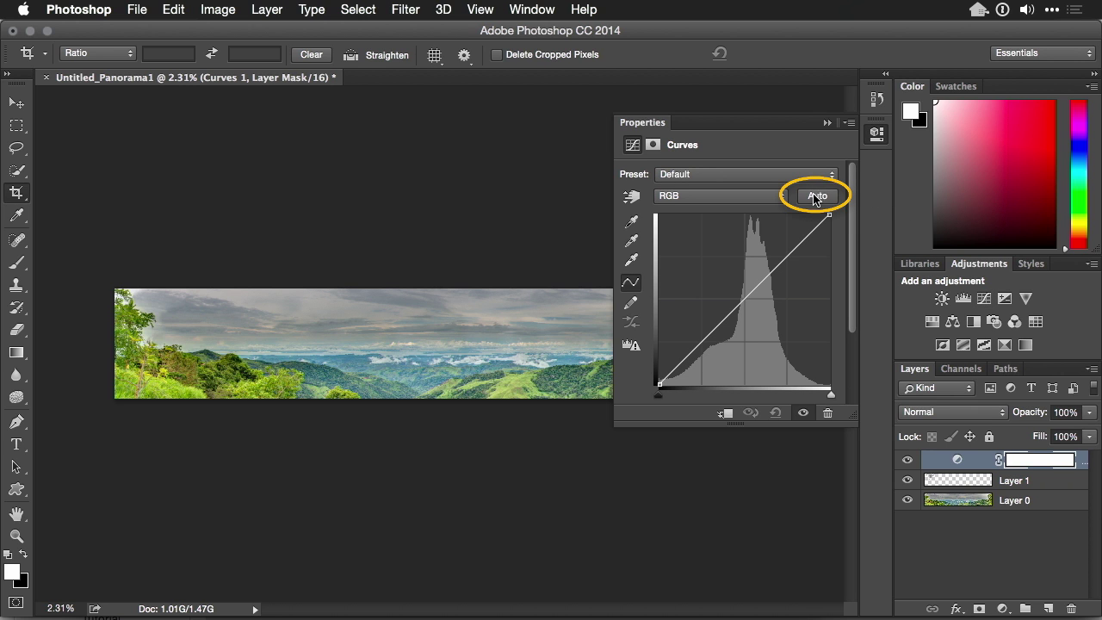
pyautogui.click(815, 197)
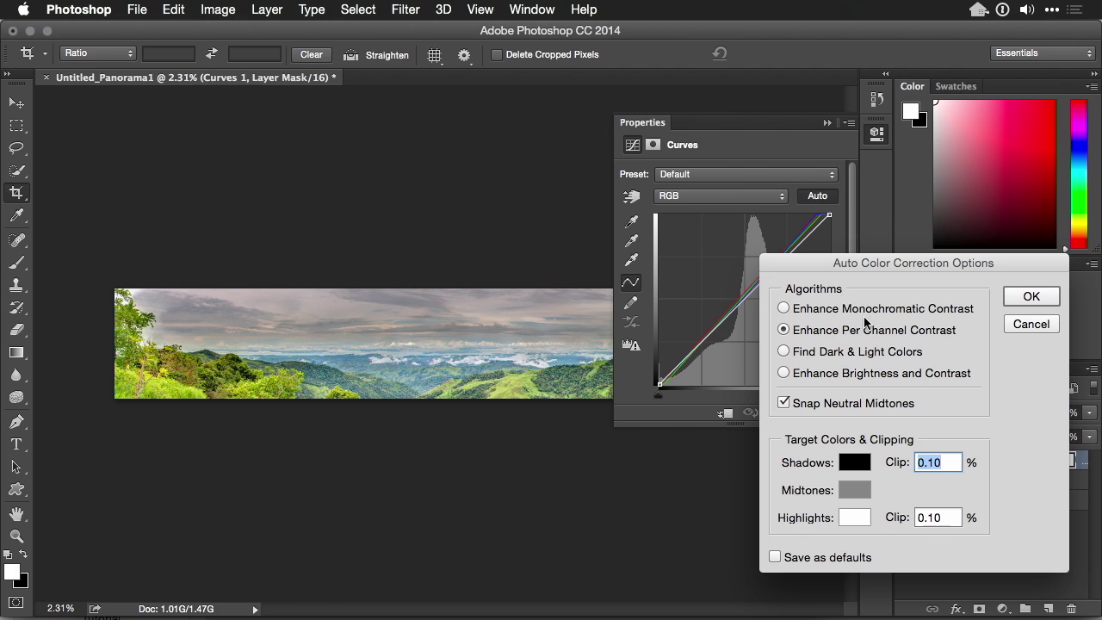
pyautogui.click(830, 314)
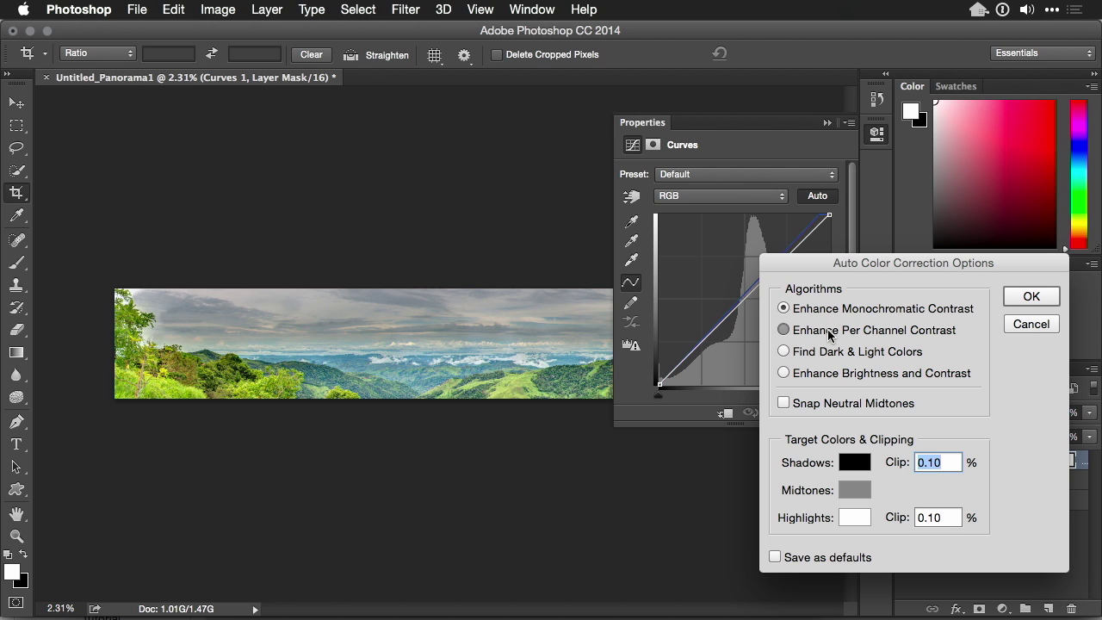
pyautogui.click(829, 335)
pyautogui.click(829, 354)
pyautogui.click(828, 373)
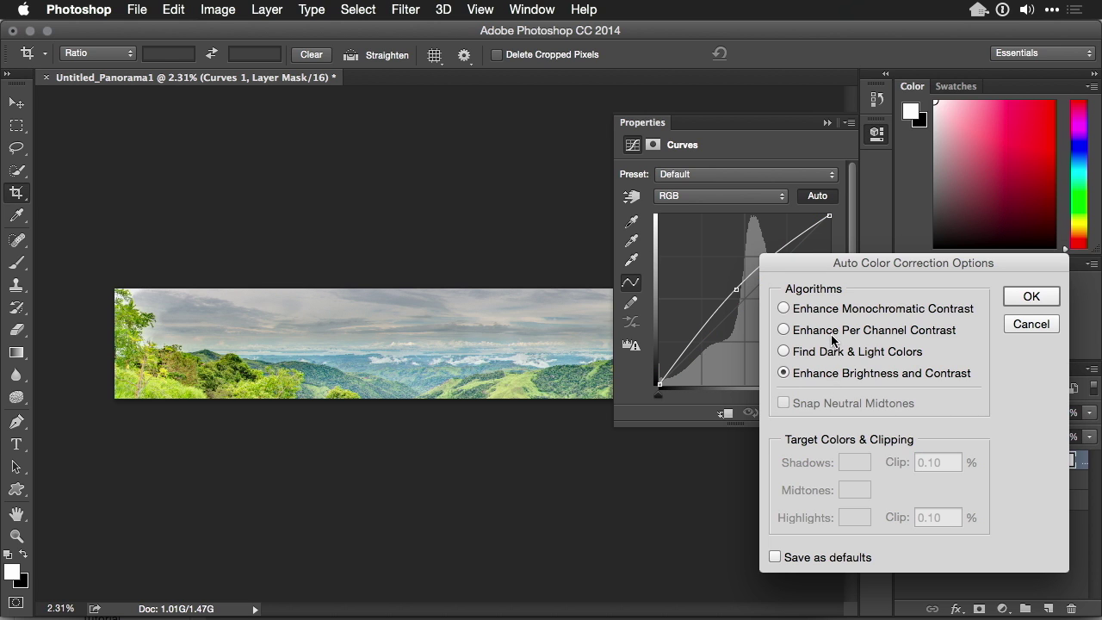
# Use Enhance Per Channel Contrast with Snap Neutral Midtones, then add a Photo Filter layer.
pyautogui.click(831, 332)
pyautogui.click(819, 406)
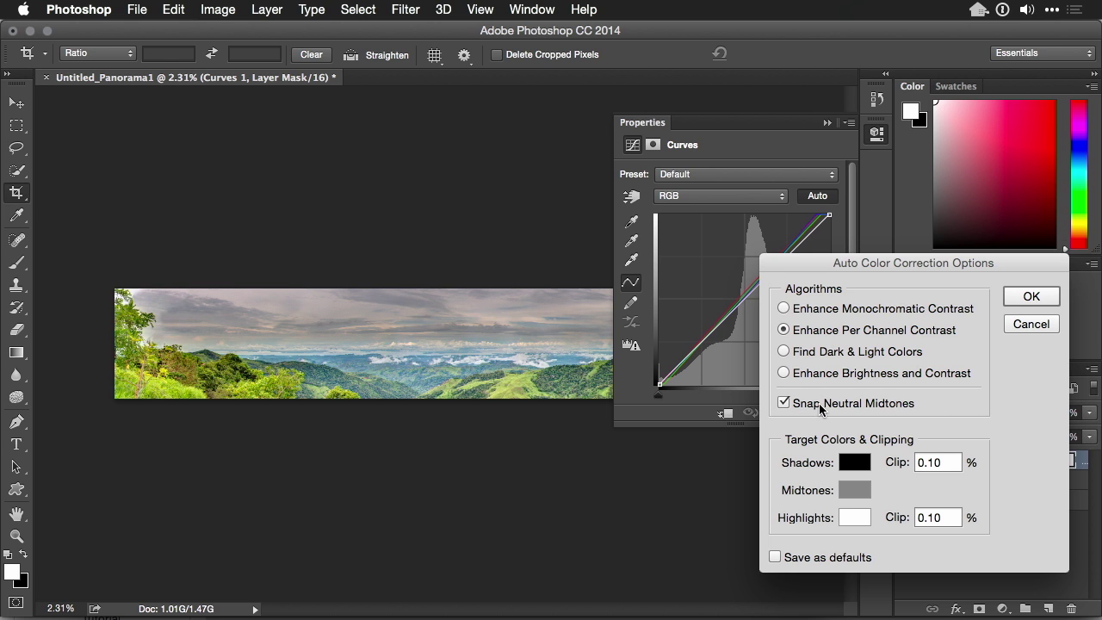
pyautogui.click(1039, 299)
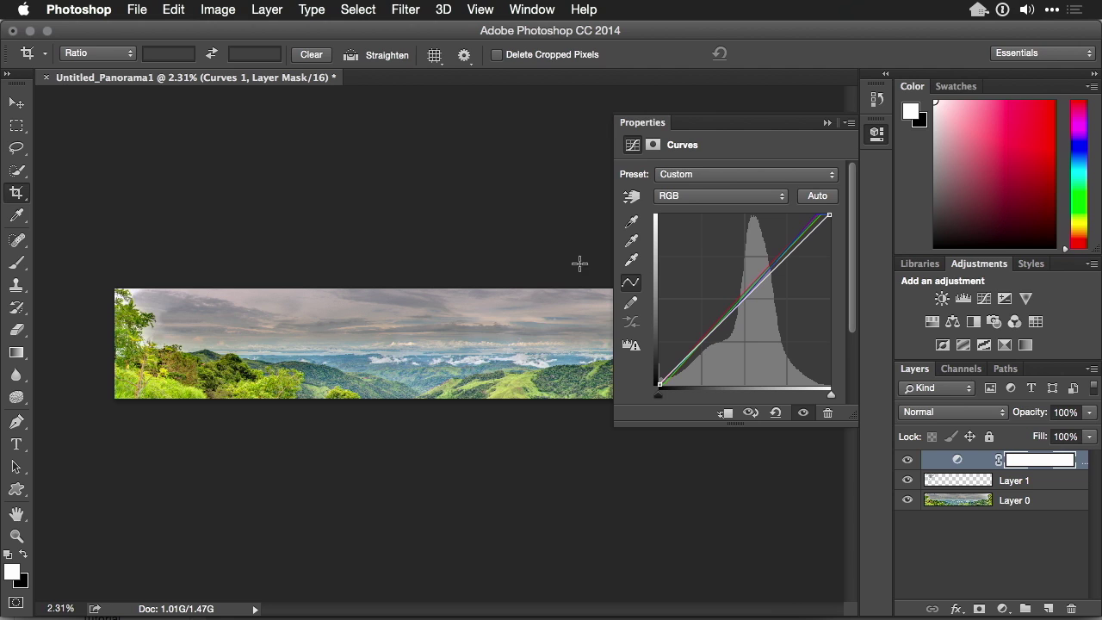
pyautogui.click(827, 123)
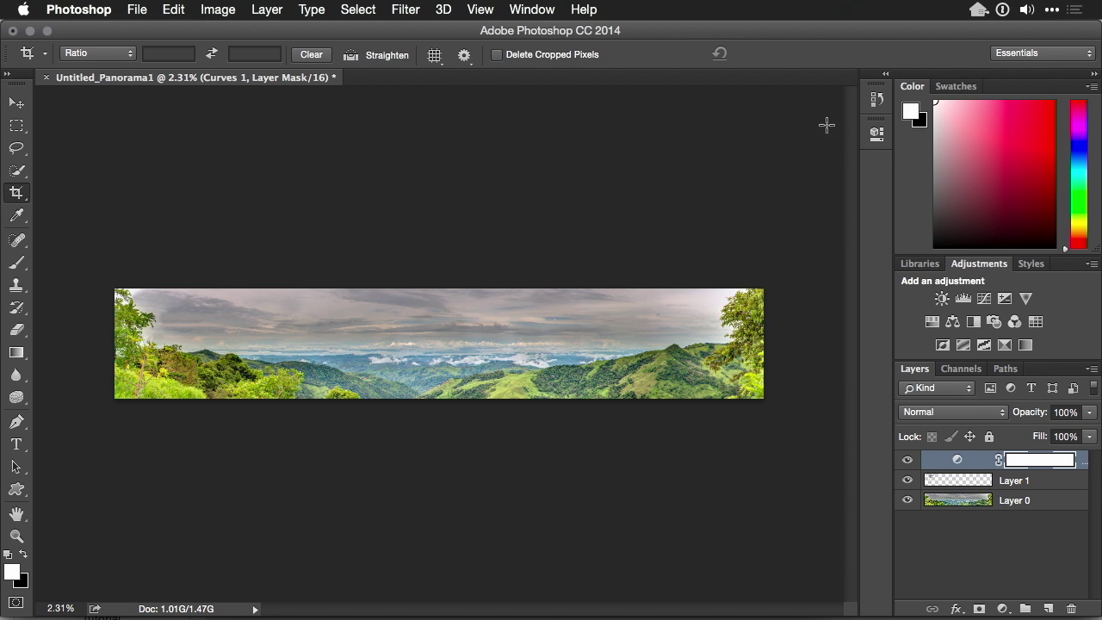
pyautogui.click(993, 321)
# Set the Photo Filter to Cooling Filter (80) and draw a vertical gradient on its mask.
pyautogui.click(772, 174)
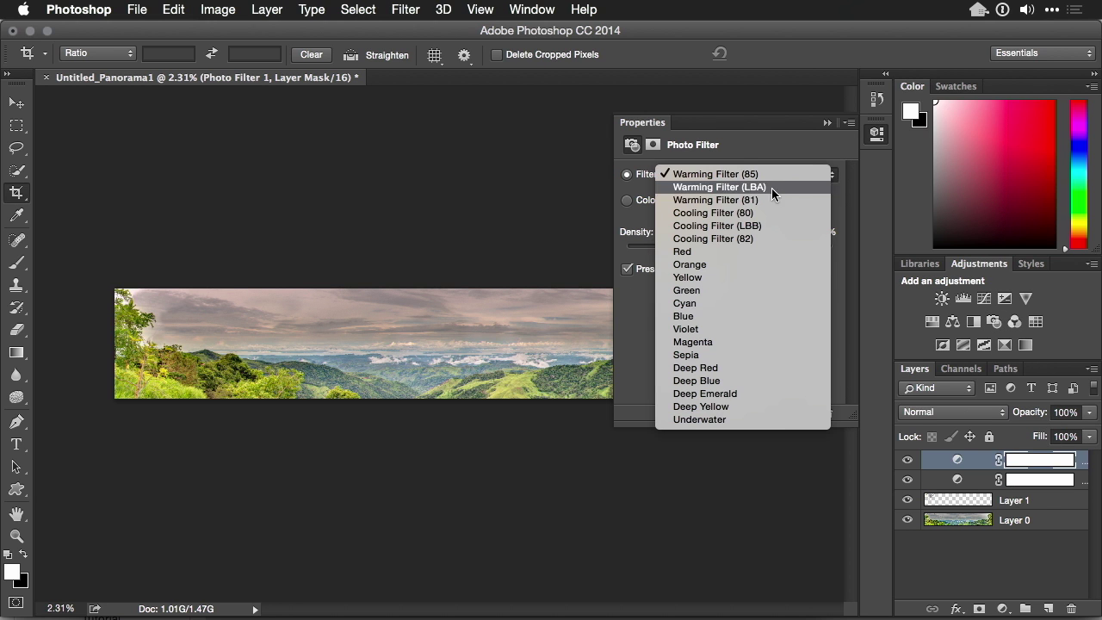
pyautogui.click(767, 212)
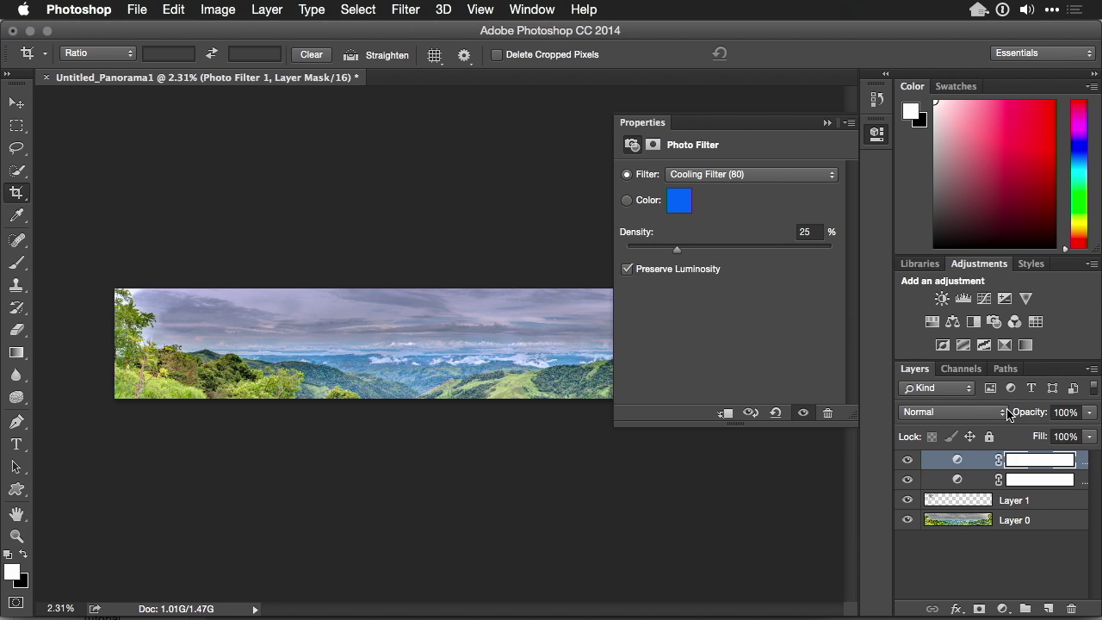
pyautogui.click(1046, 463)
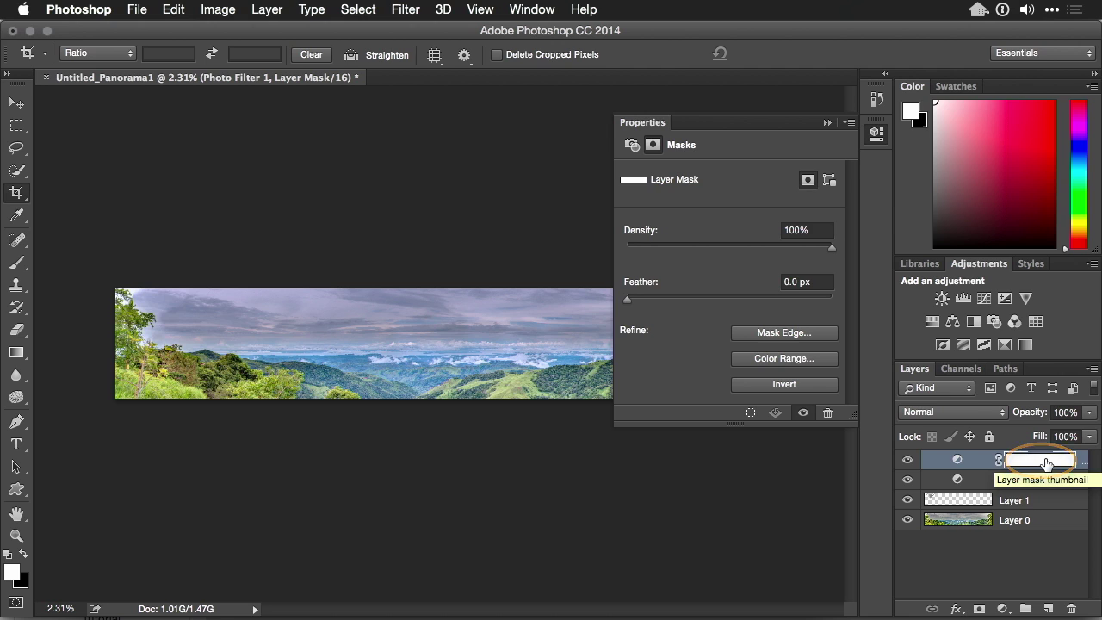
pyautogui.click(17, 351)
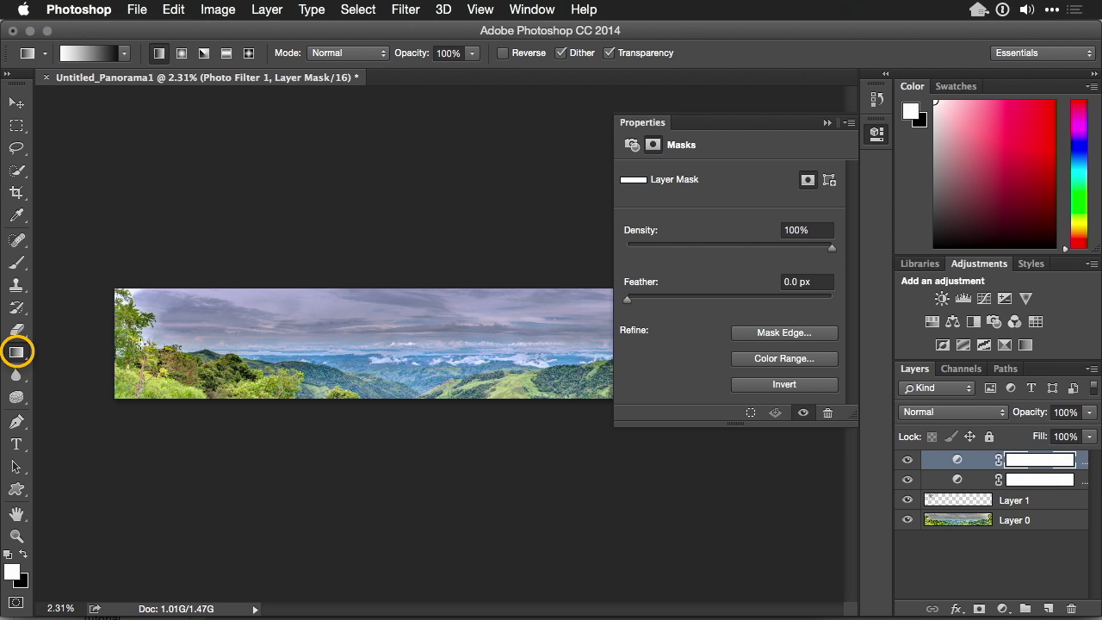
pyautogui.moveTo(430, 329); pyautogui.dragTo(425, 419)
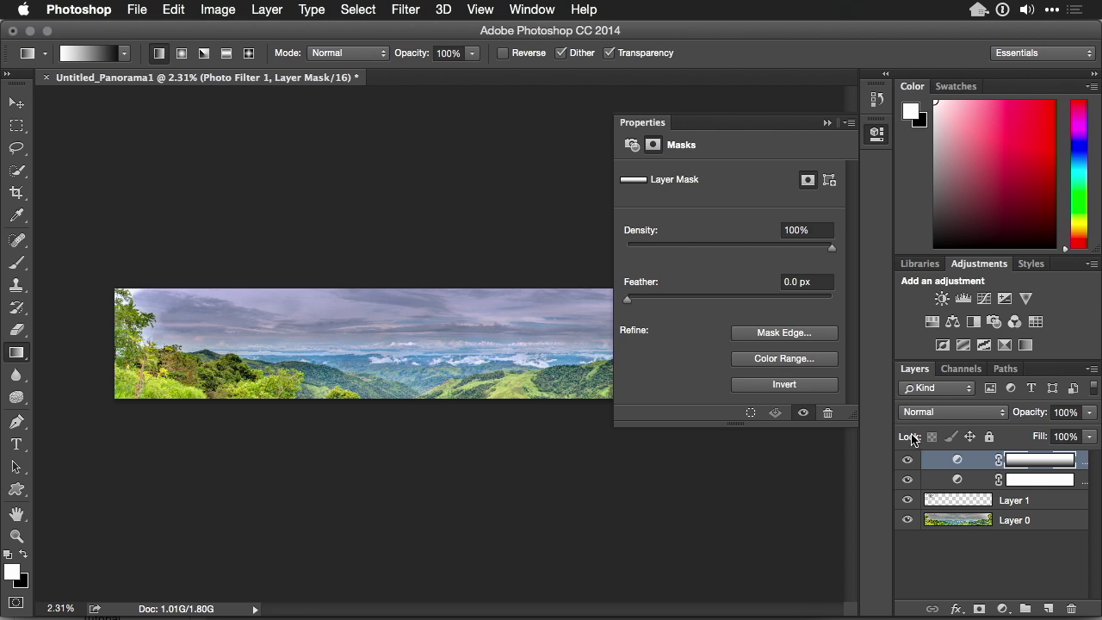
# Compare the filter on and off and view the mask overlay, then redraw the vertical gradient.
pyautogui.click(908, 461)
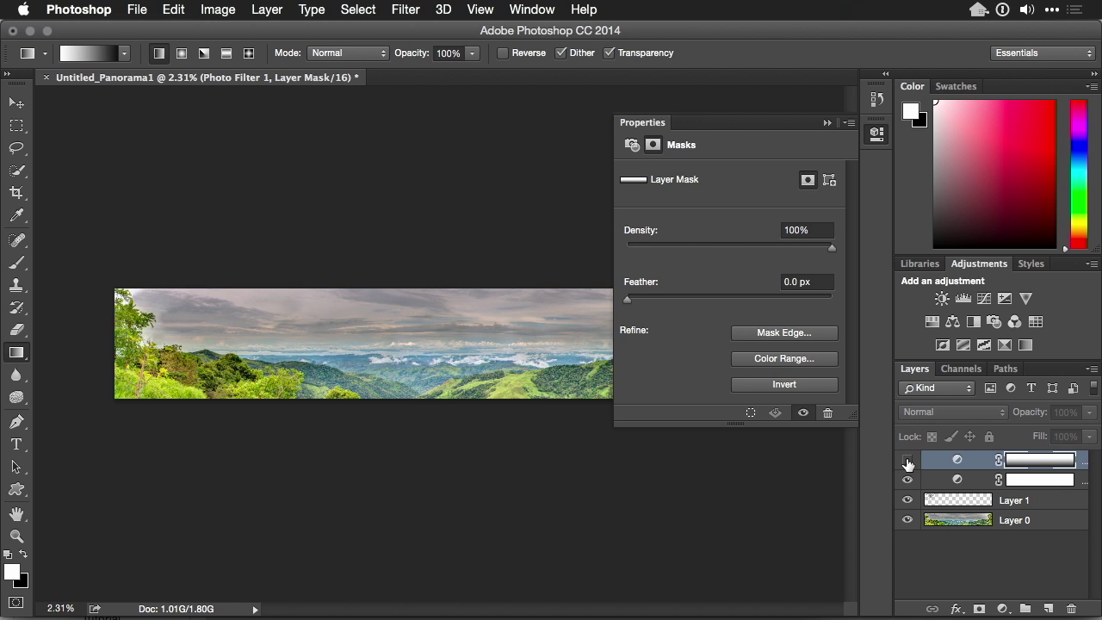
pyautogui.click(907, 460)
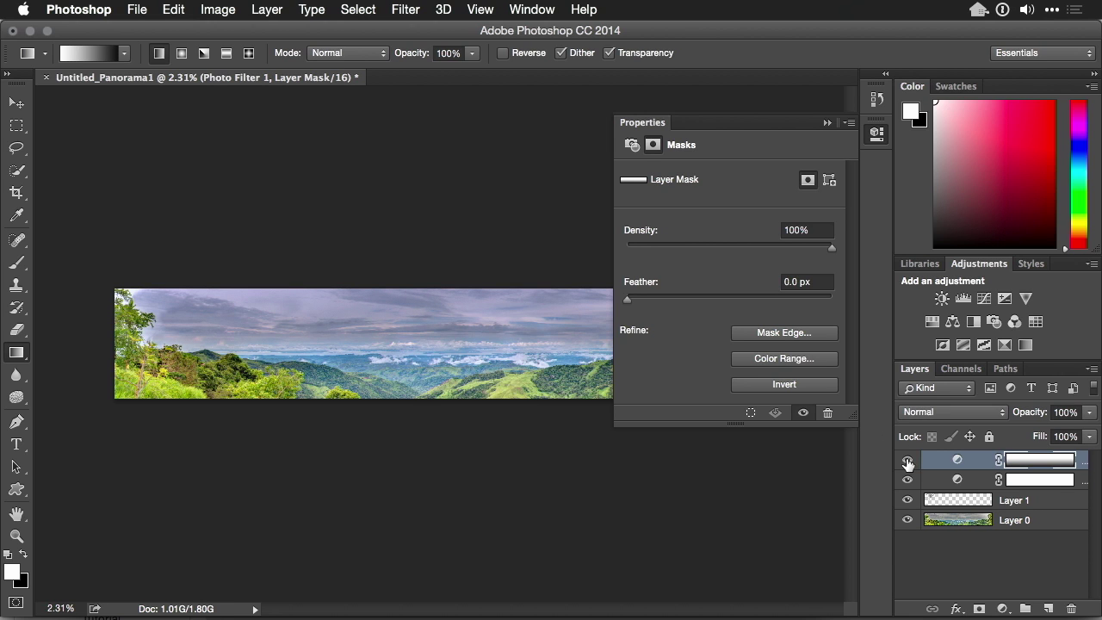
pyautogui.keyDown('alt'); pyautogui.keyDown('shift'); pyautogui.click(1020, 462); pyautogui.keyUp('shift'); pyautogui.keyUp('alt')
pyautogui.keyDown('alt'); pyautogui.keyDown('shift'); pyautogui.click(1020, 463); pyautogui.keyUp('shift'); pyautogui.keyUp('alt')
pyautogui.moveTo(430, 372); pyautogui.dragTo(429, 374)
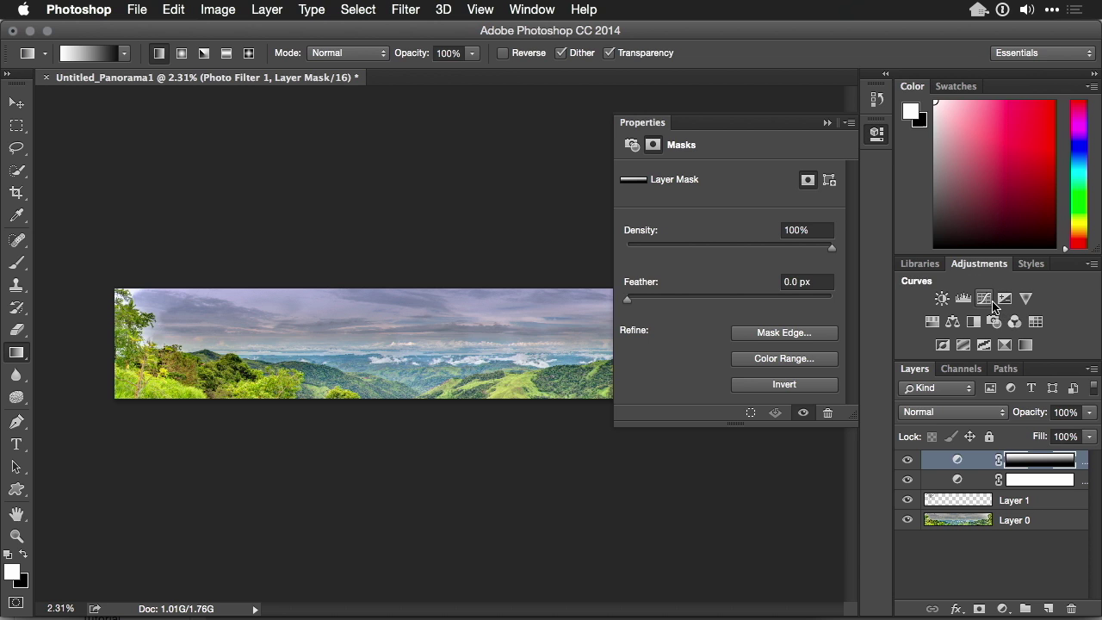
# Add a Color Lookup layer using Kodak 5205 Fuji 3510 (by Adobe).cube and move it lower.
pyautogui.click(1037, 322)
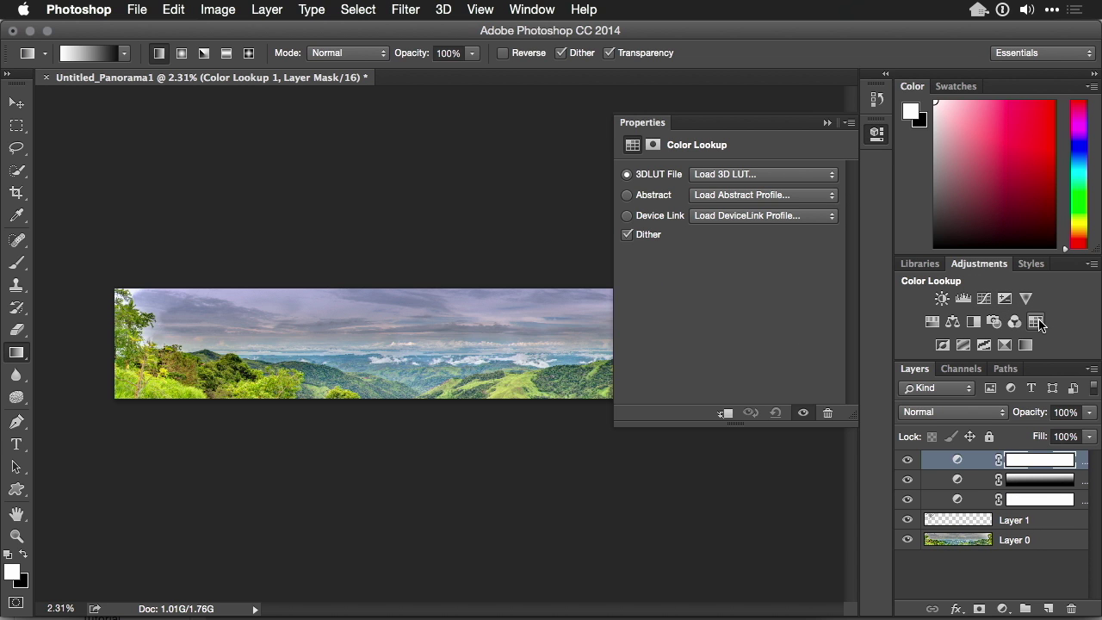
pyautogui.click(797, 174)
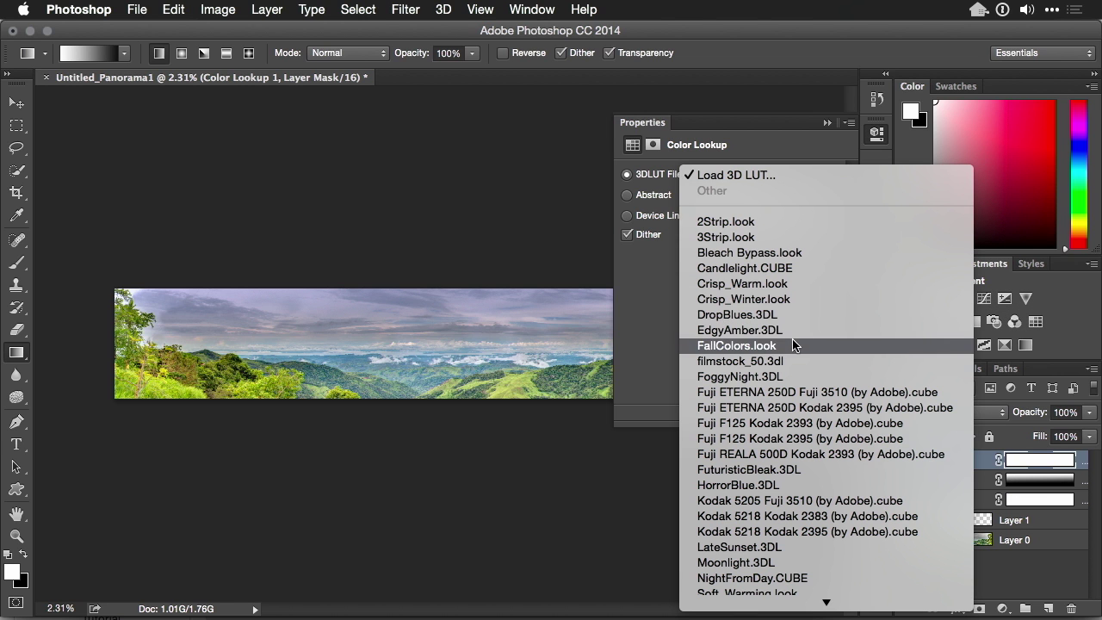
pyautogui.click(792, 360)
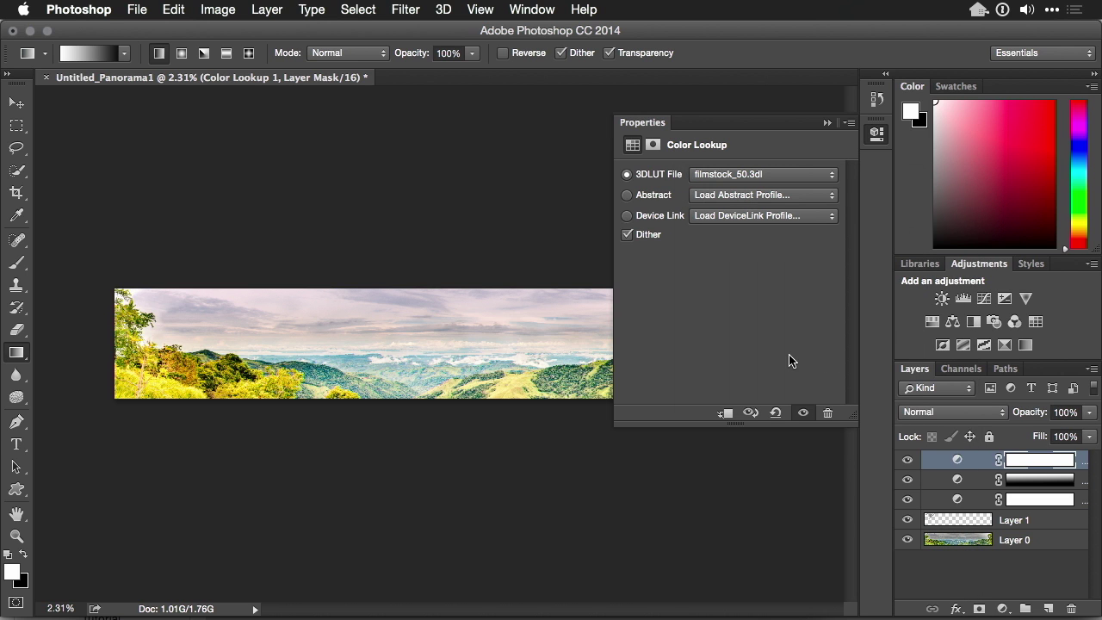
pyautogui.click(773, 176)
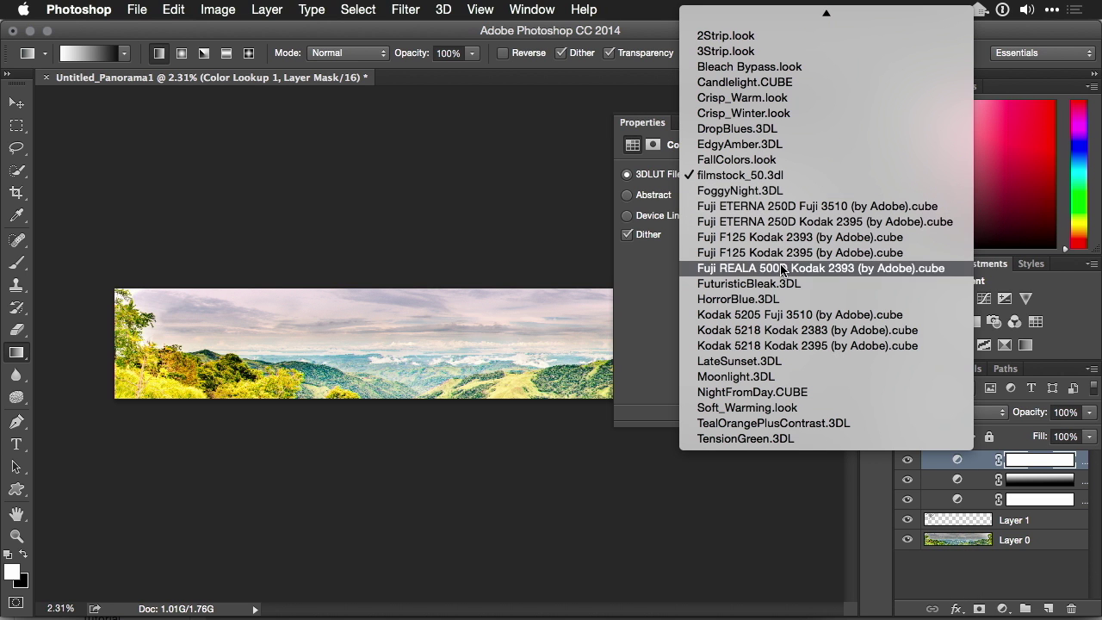
pyautogui.click(783, 320)
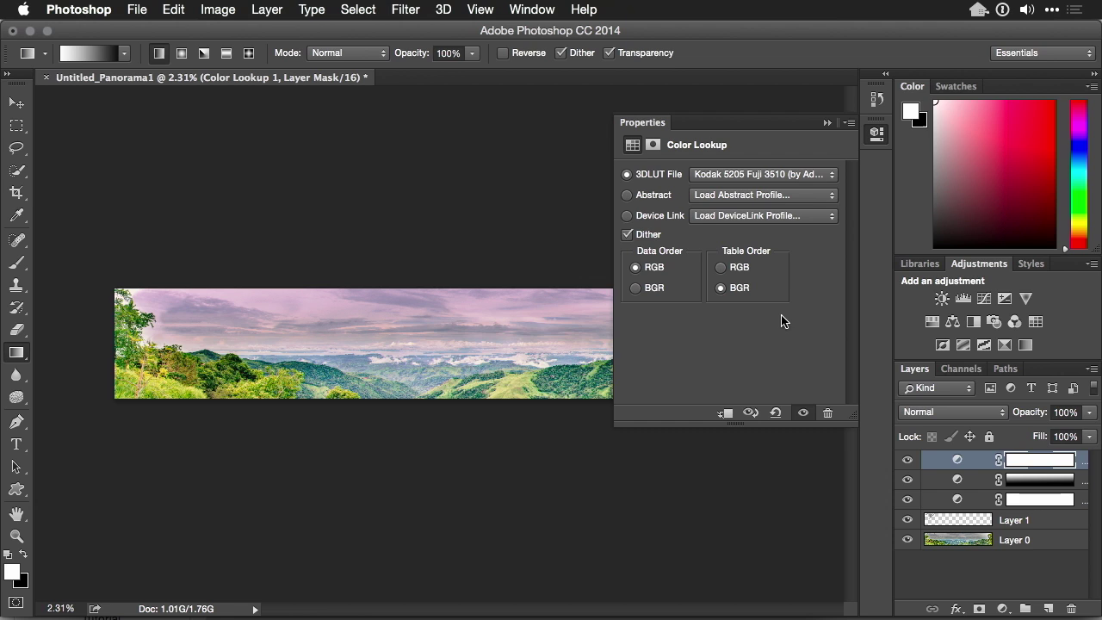
pyautogui.keyDown('shift'); pyautogui.click(963, 481); pyautogui.keyUp('shift')
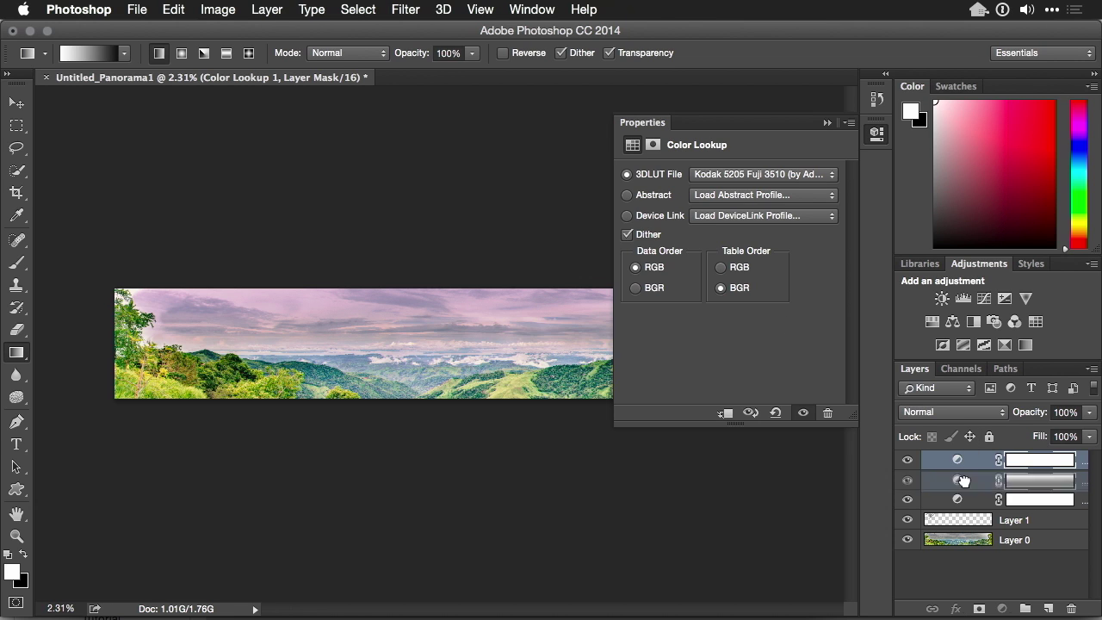
pyautogui.moveTo(963, 481); pyautogui.dragTo(962, 502)
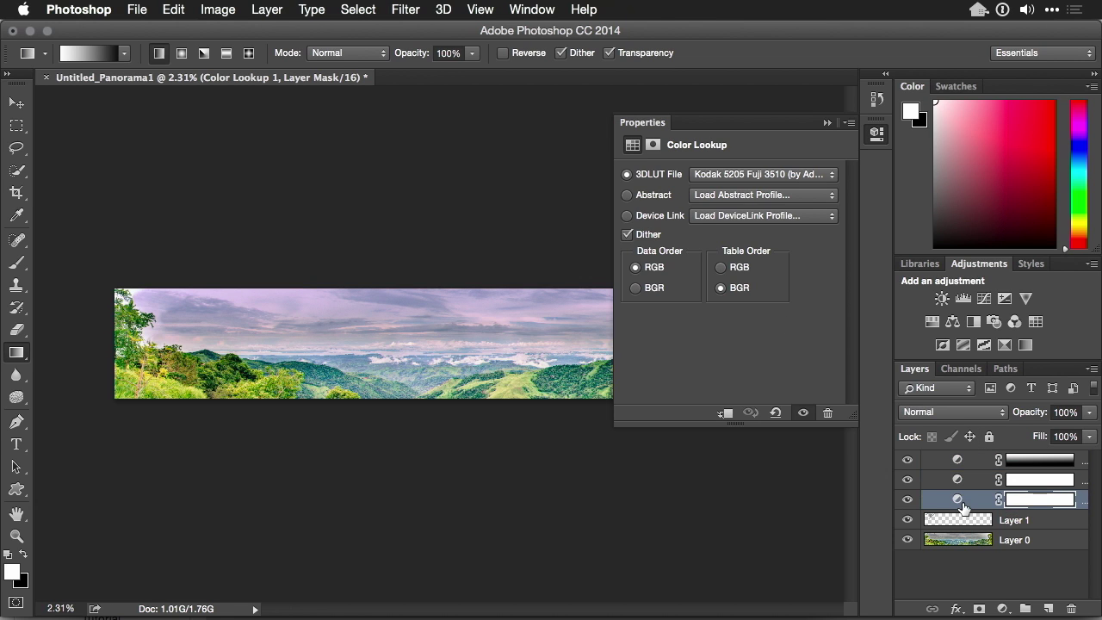
# Redo the Curves 1 auto correction using per-channel contrast without neutral-midtone snapping.
pyautogui.click(959, 484)
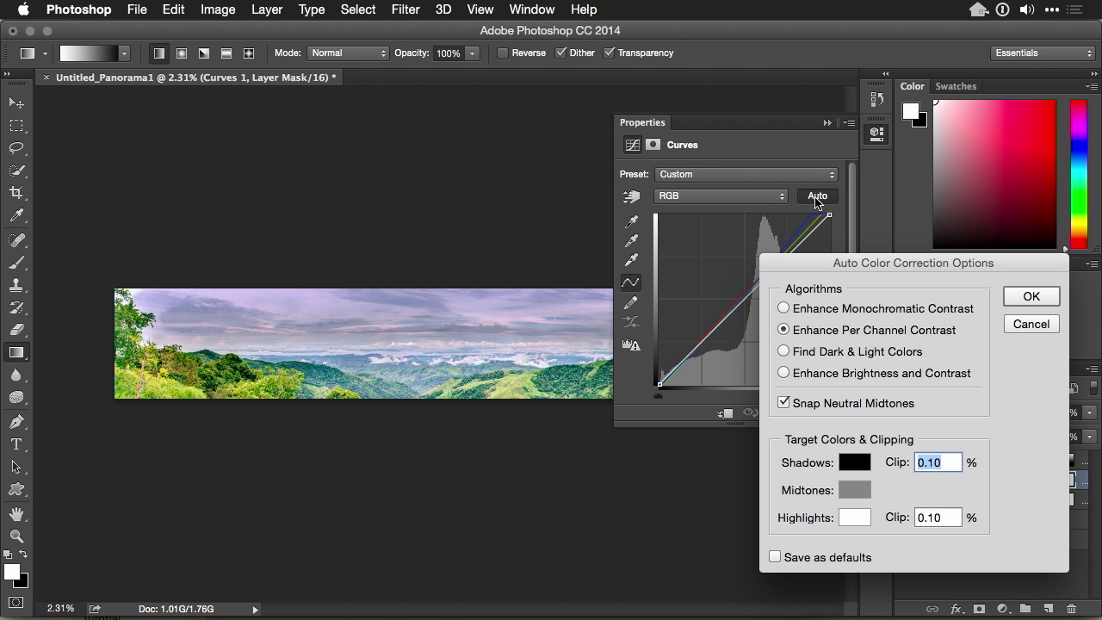
pyautogui.click(848, 351)
pyautogui.click(844, 330)
pyautogui.click(1031, 296)
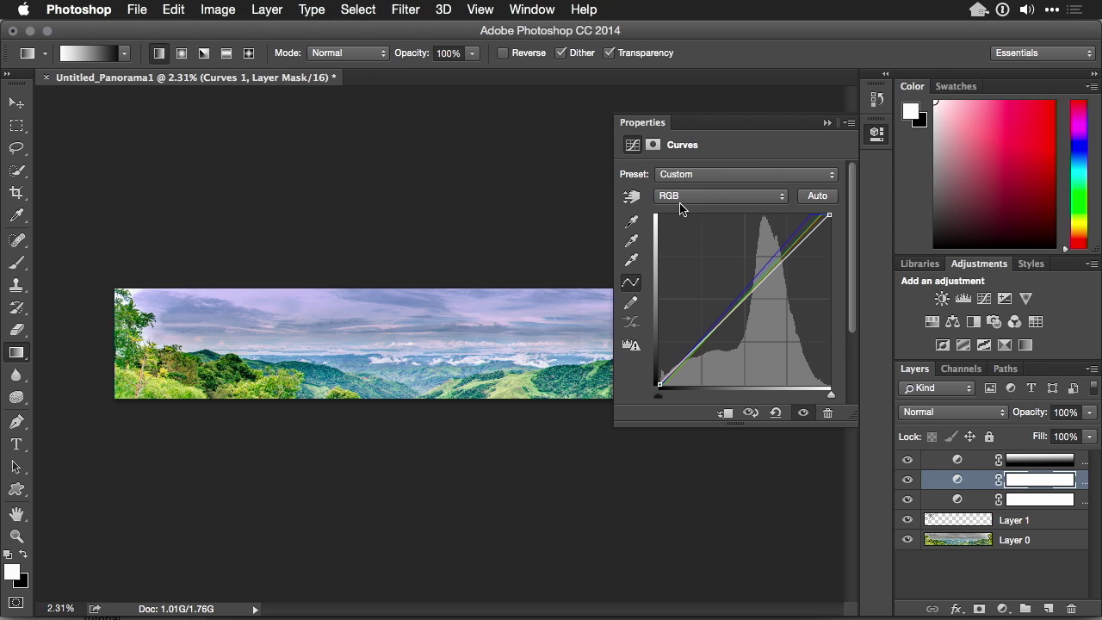
# Drag two tones down in the image to lower the curve and darken the sky.
pyautogui.click(635, 198)
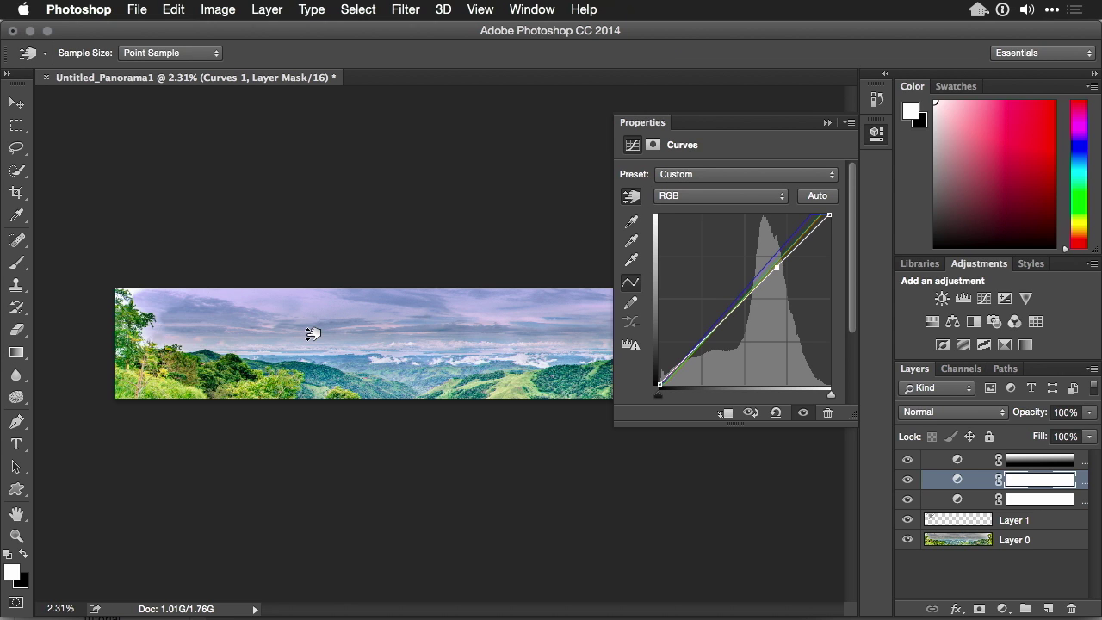
pyautogui.moveTo(313, 330); pyautogui.dragTo(313, 344)
pyautogui.moveTo(453, 357); pyautogui.dragTo(450, 371)
pyautogui.click(826, 122)
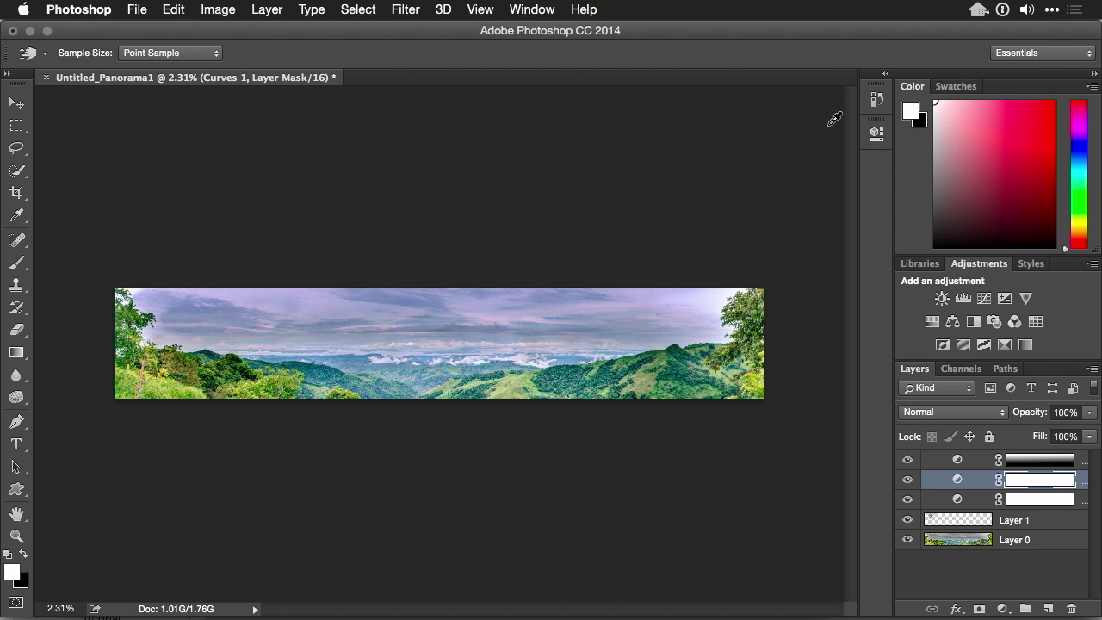
# Add a Vibrance layer above Photo Filter 1 with Vibrance +42 and Saturation +24.
pyautogui.press('g')
pyautogui.click(981, 461)
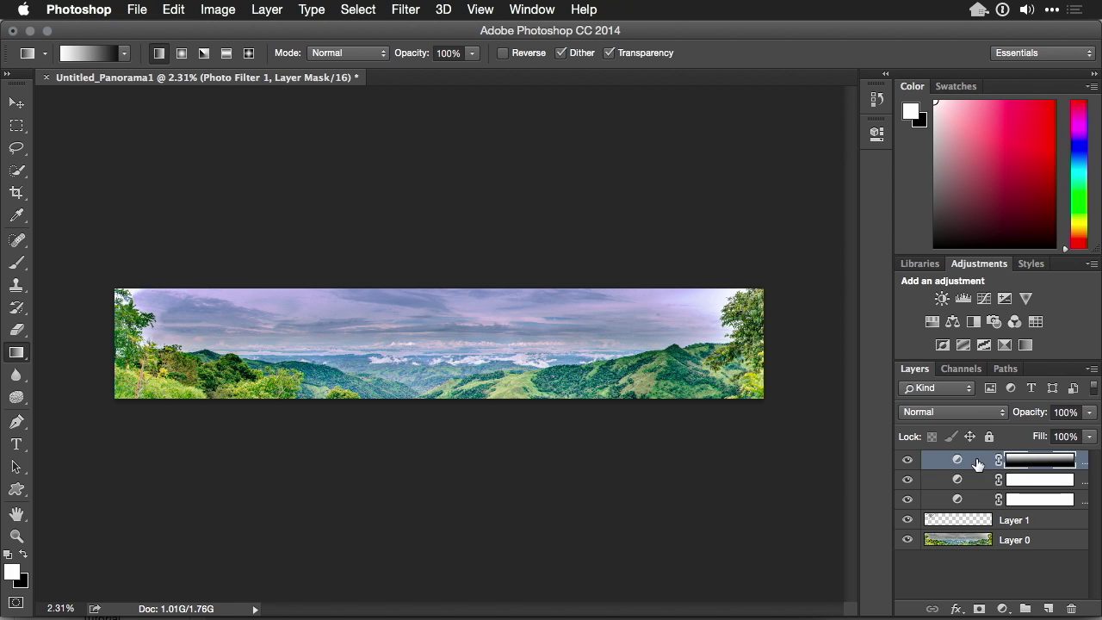
pyautogui.click(1025, 298)
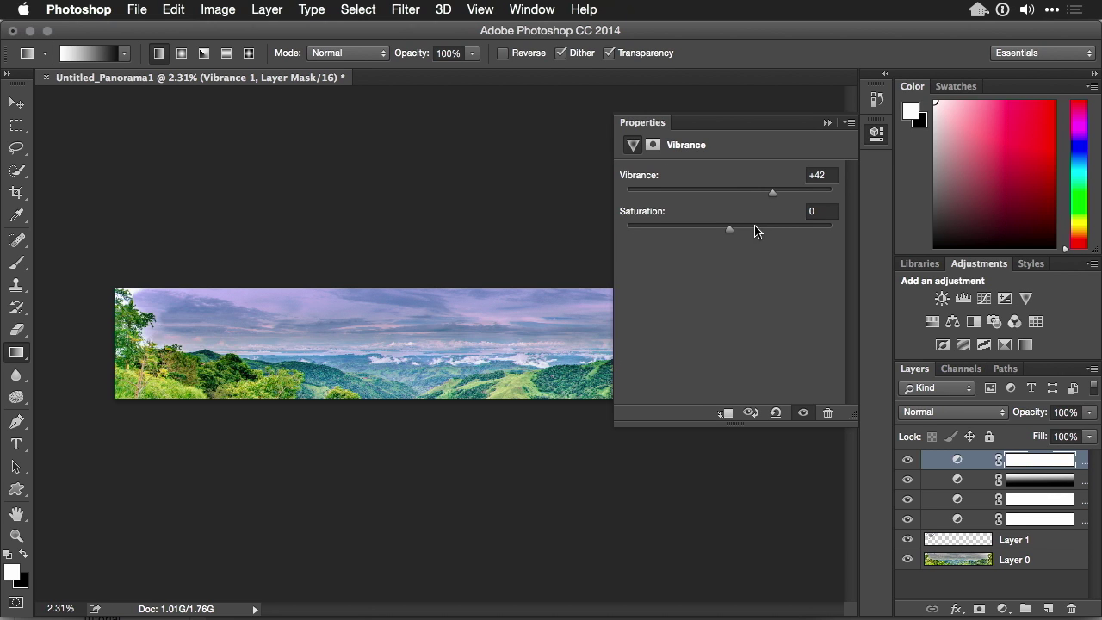
pyautogui.moveTo(755, 228); pyautogui.dragTo(735, 231)
pyautogui.click(825, 123)
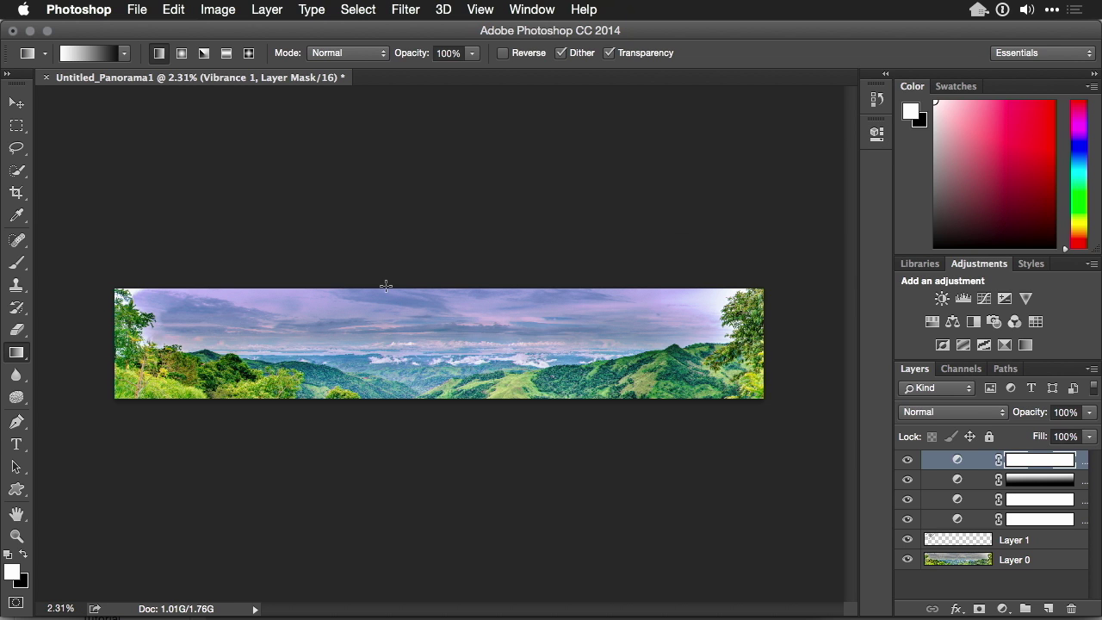
# Enter full screen mode, hide all panels, and fit the panorama to the screen.
pyautogui.press('f')
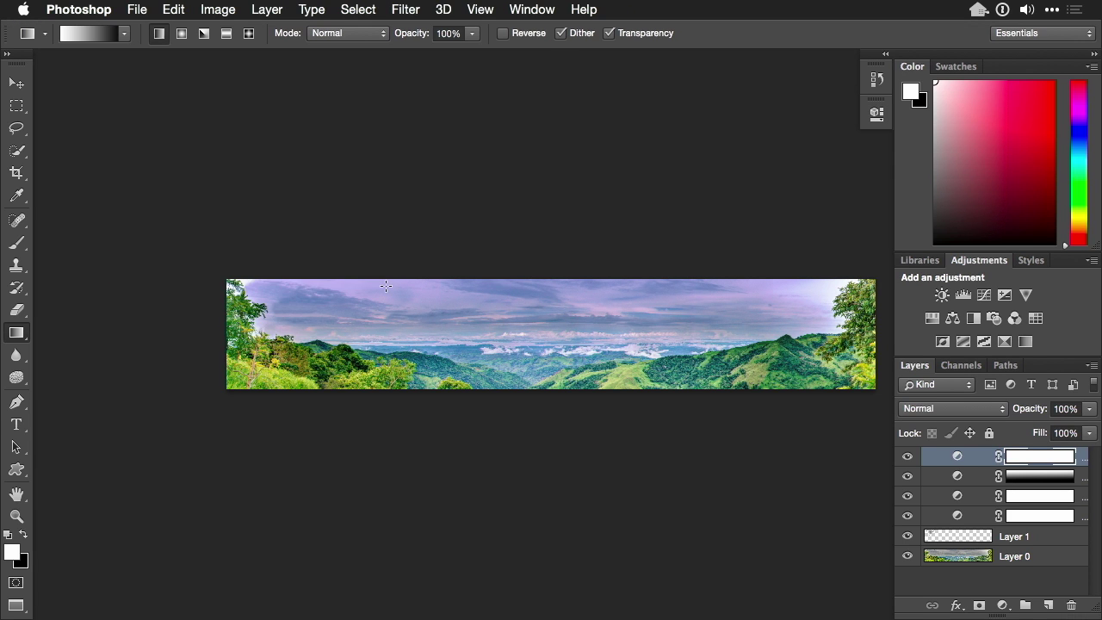
pyautogui.press('Tab')
pyautogui.press('super+0')
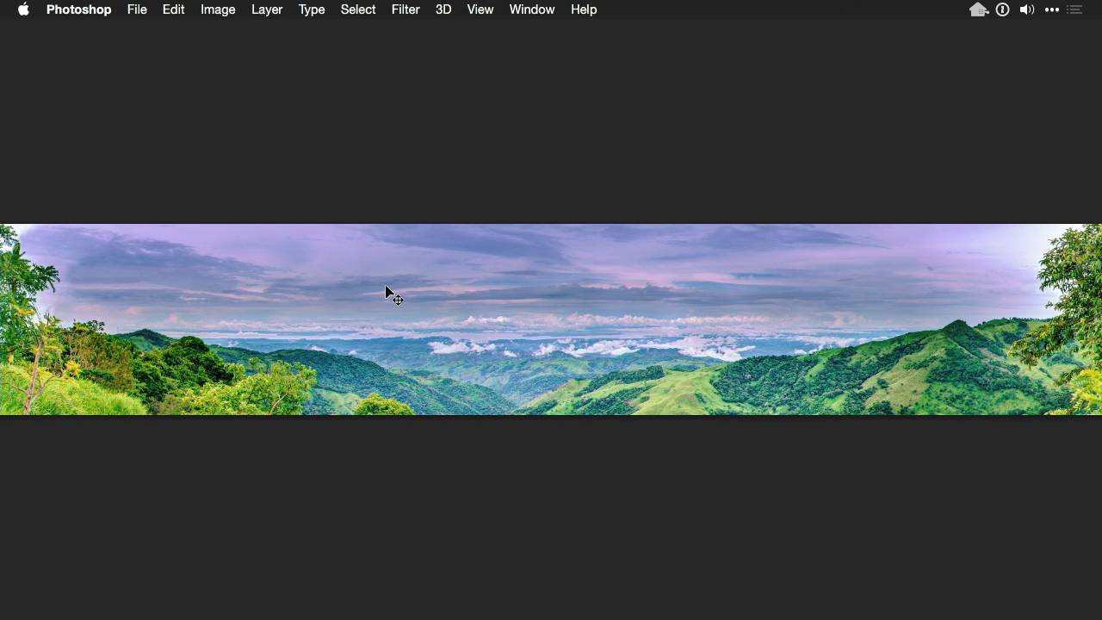